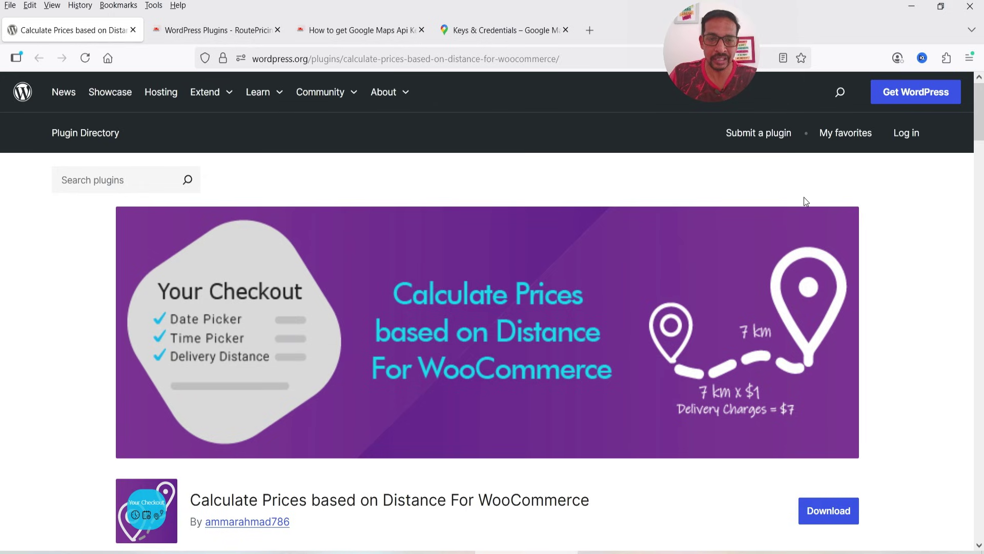
- Review the Calculate Prices based on Distance plugin description, highlighting the WooCommerce shipping costs phrase
scroll(799, 215, "down", 3)
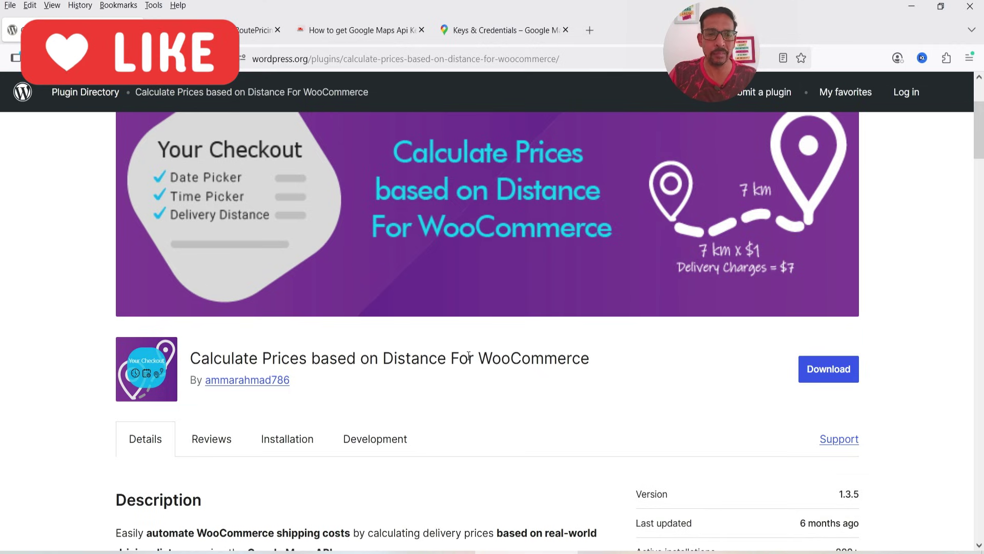
scroll(469, 369, "down", 2)
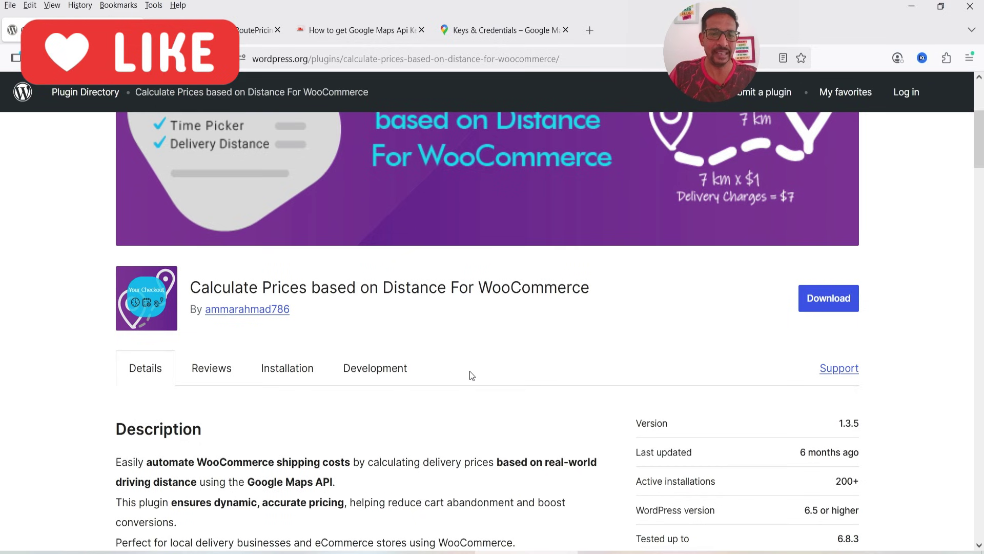
scroll(470, 369, "down", 2)
left_click_drag(227, 391, 354, 391)
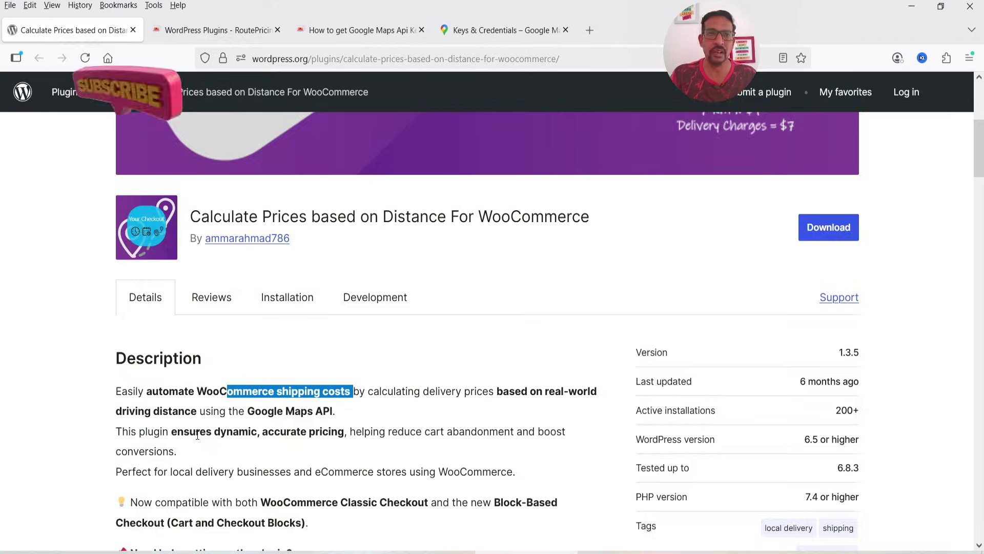
key("ctrl+Tab")
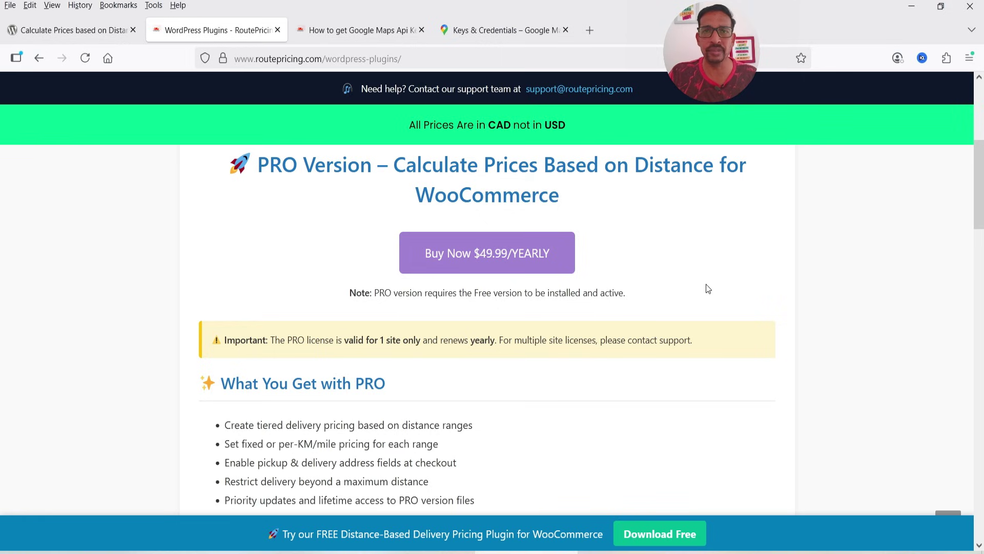
- Return to the plugin's wordpress.org page from the RoutePricing tab
key("ctrl+Page_Up")
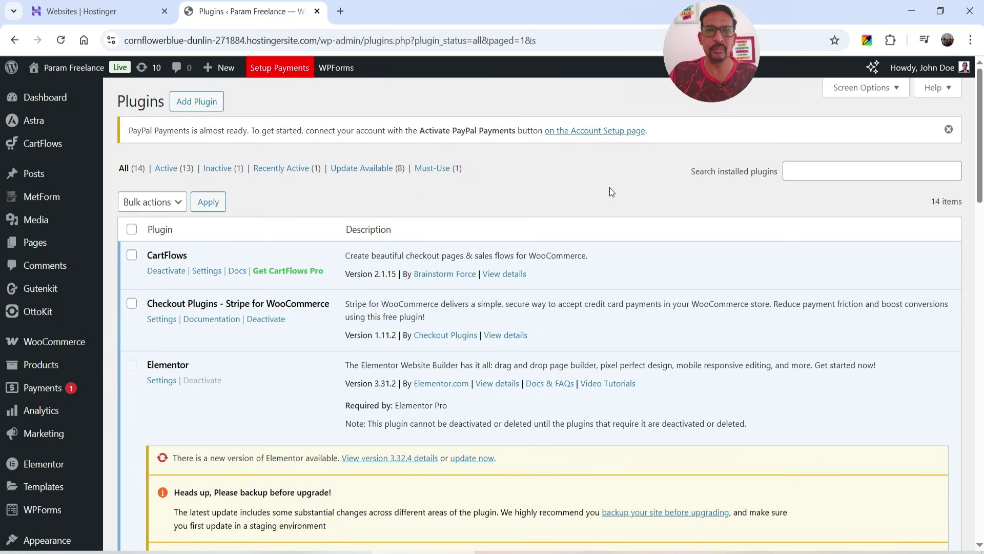
- Search for, install and activate the Calculate Prices based on Distance For WooCommerce plugin
scroll(37, 252, "down", 5)
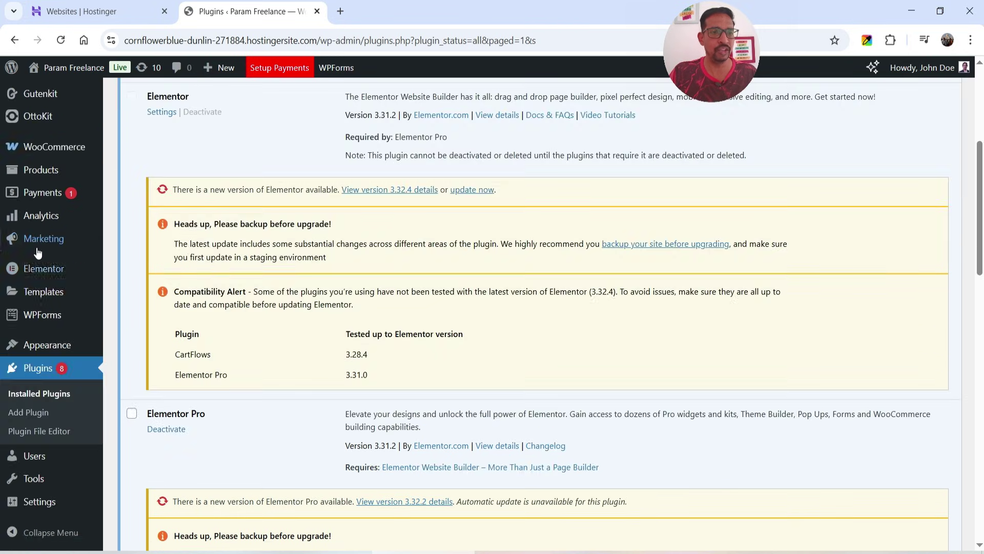
left_click(28, 412)
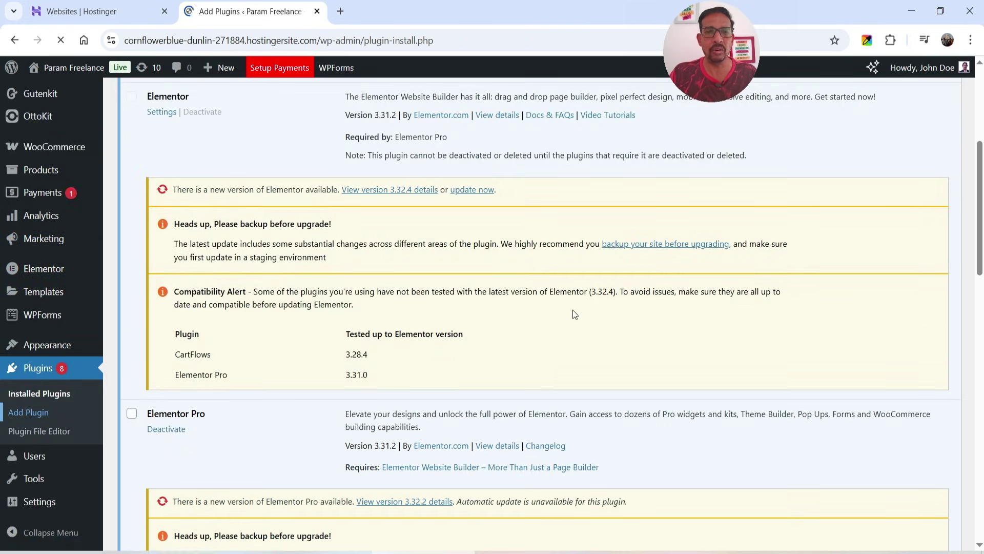
left_click(752, 134)
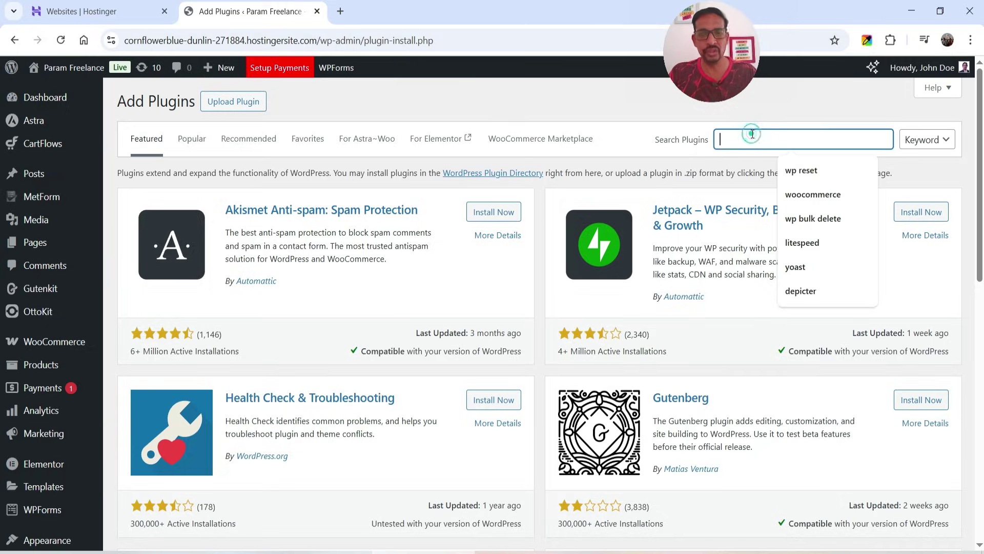
type("Calculate Prices based on Distance")
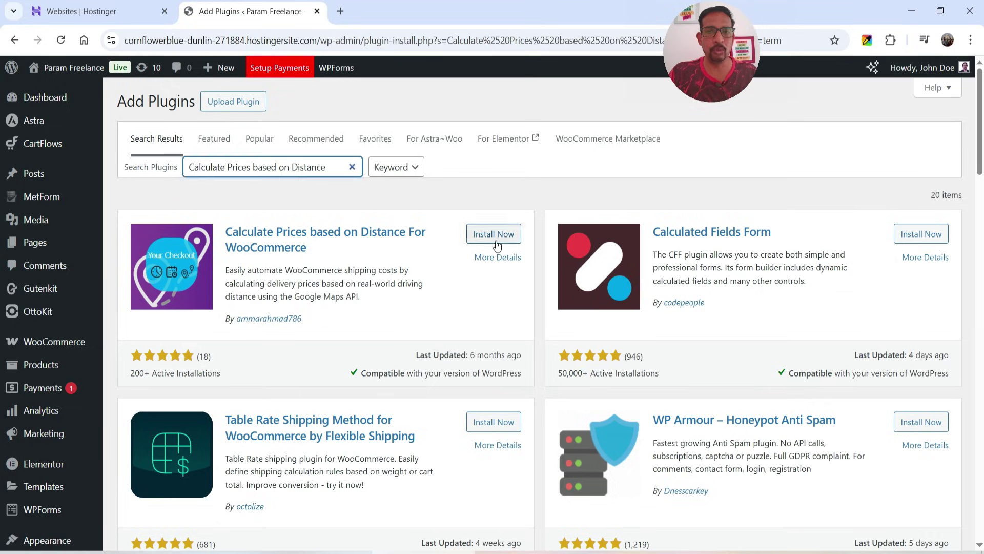
left_click(494, 235)
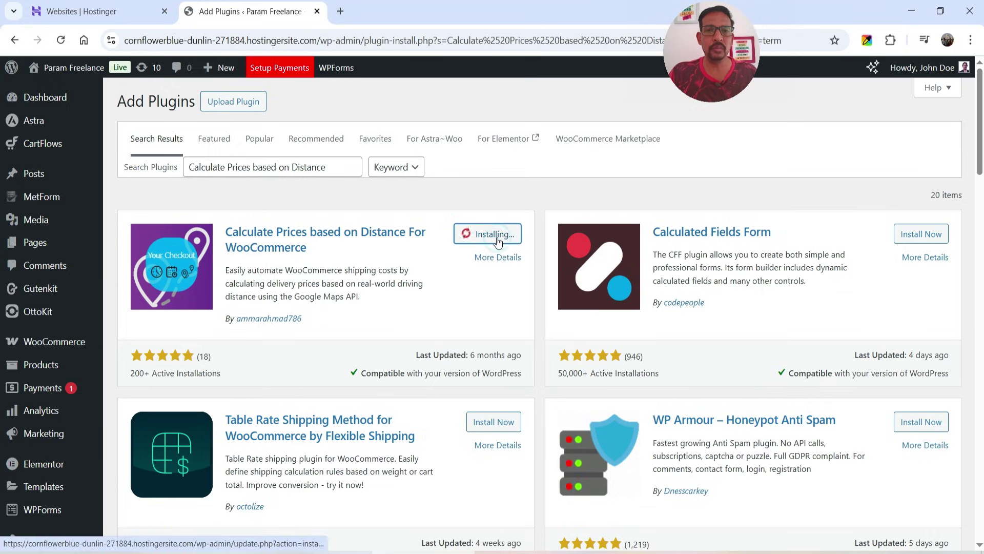
left_click(497, 238)
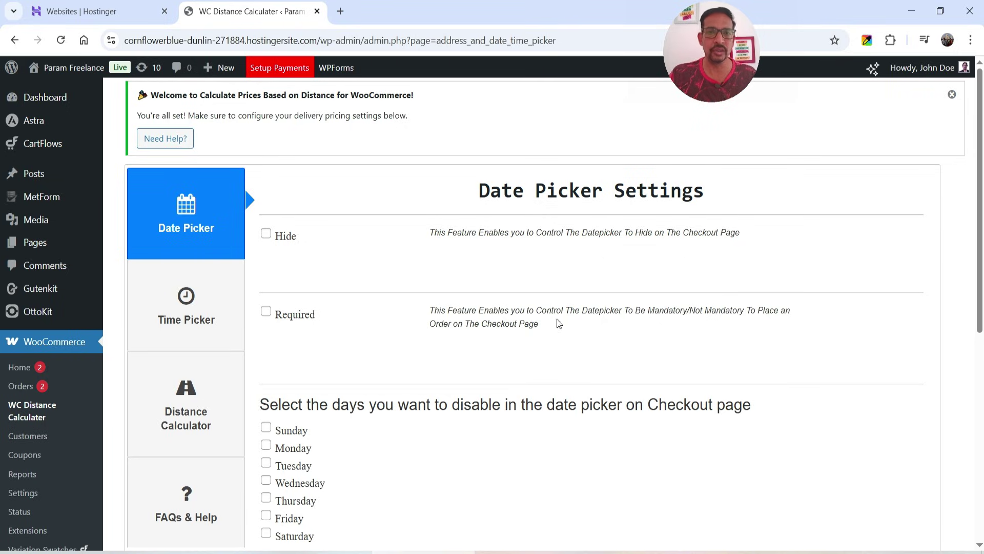
- Open the storefront from the admin bar's Visit Site link in a new tab and switch to it
scroll(273, 205, "down", 2)
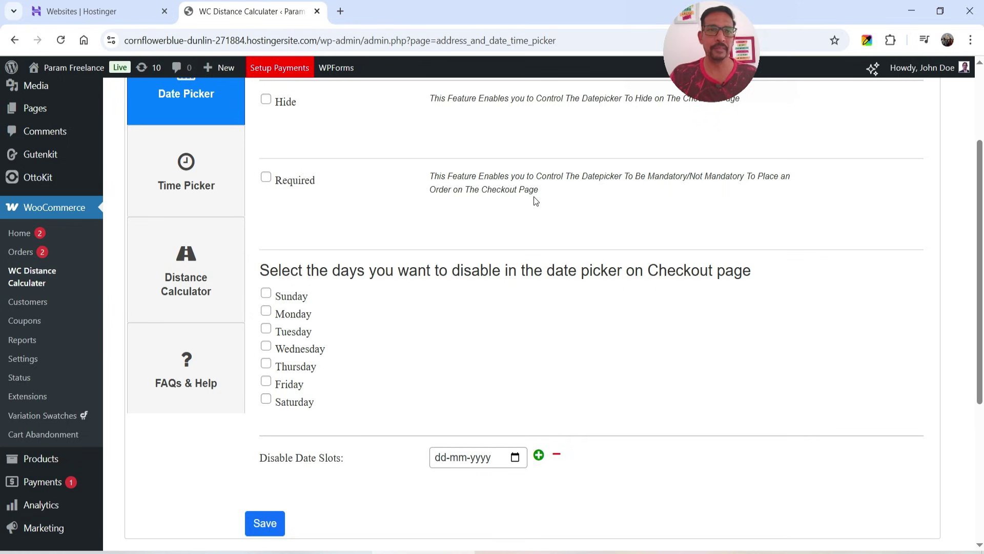
scroll(641, 292, "up", 2)
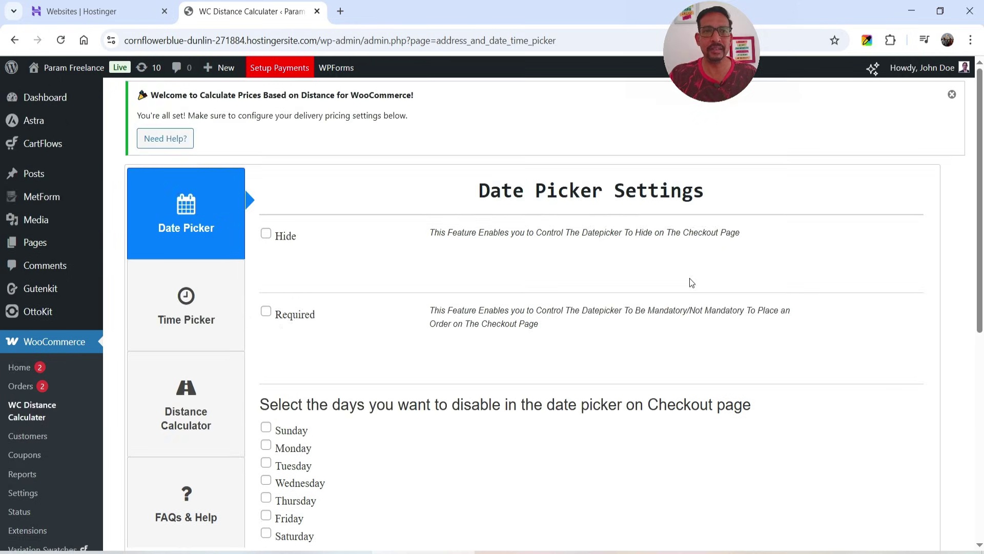
mouse_move(72, 68)
right_click(45, 92)
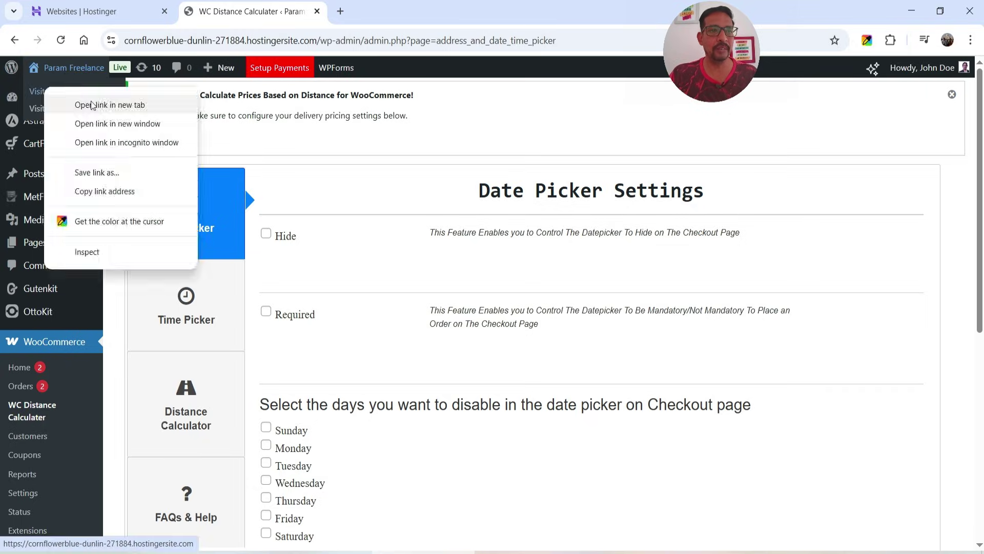
left_click(90, 105)
key("ctrl+Tab")
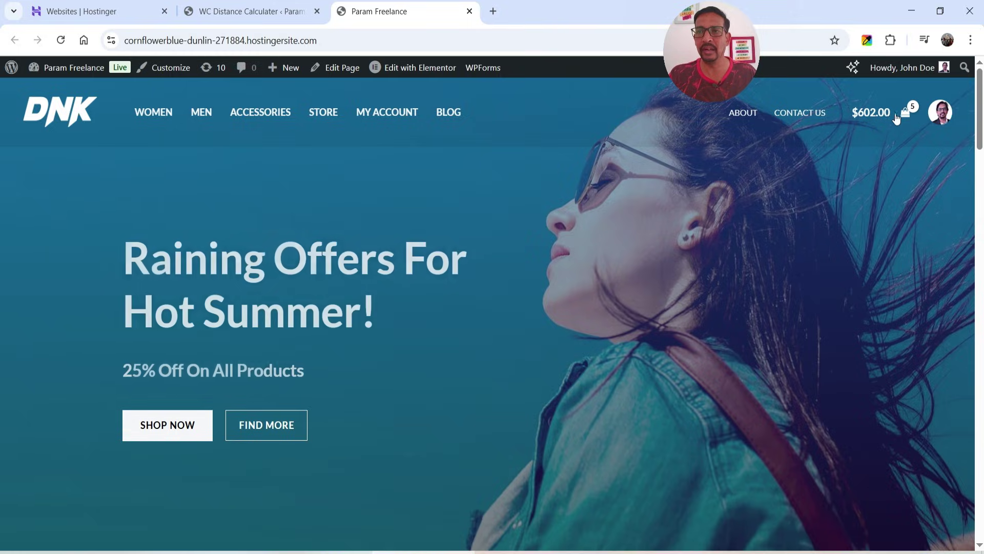
- Go from the shopping cart to the Checkout page
left_click(903, 119)
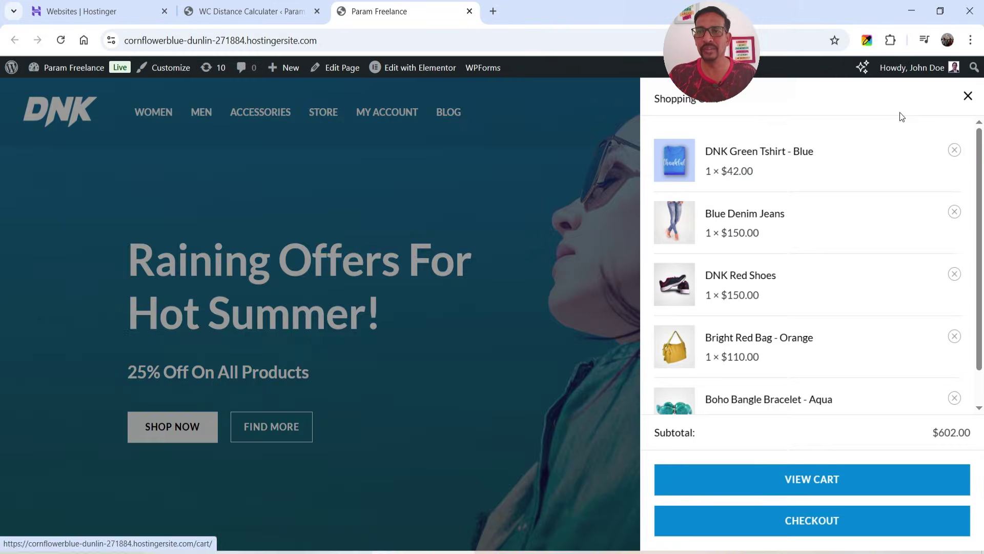
left_click(785, 526)
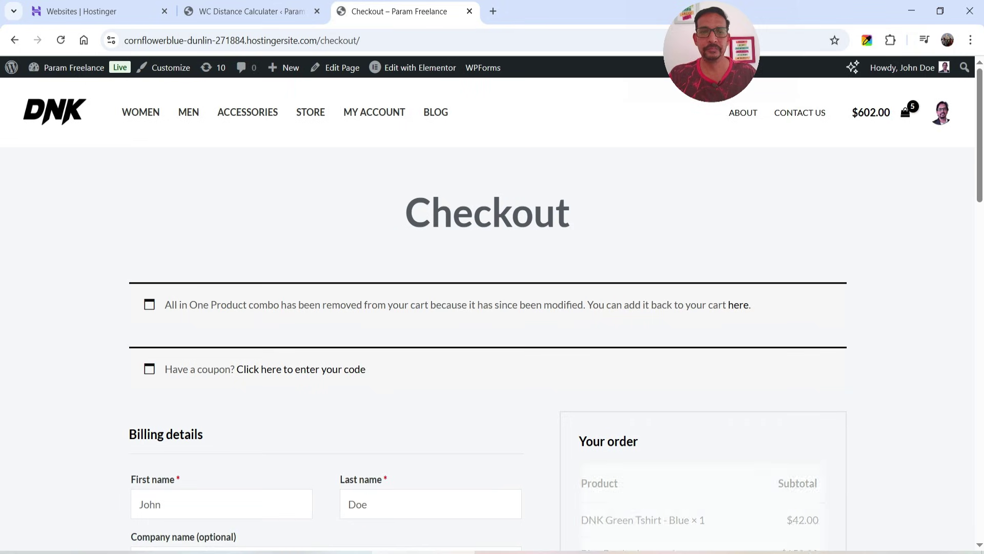
scroll(805, 537, "down", 15)
scroll(940, 421, "up", 3)
scroll(735, 336, "down", 3)
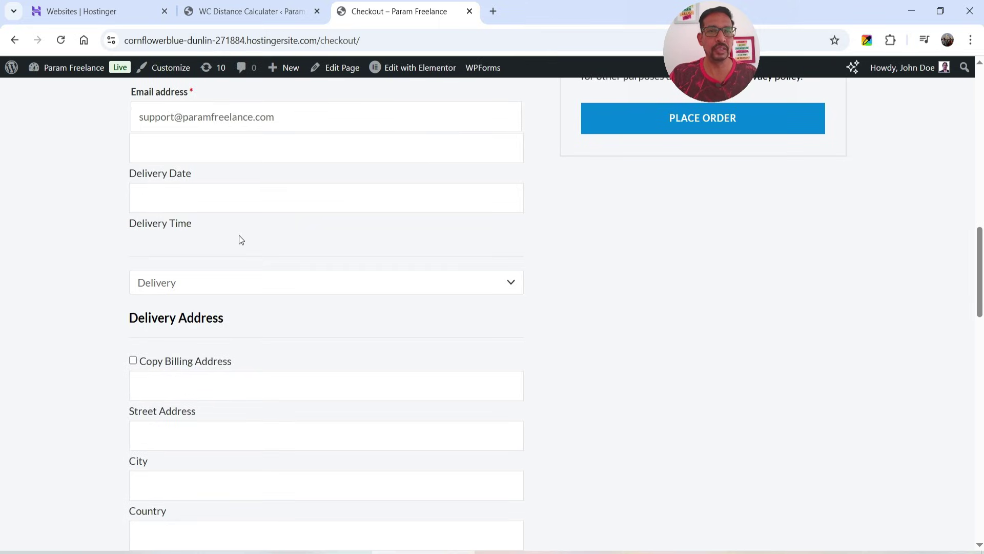
- Try the checkout's Delivery Time choices and Delivery Date calendar
left_click(217, 192)
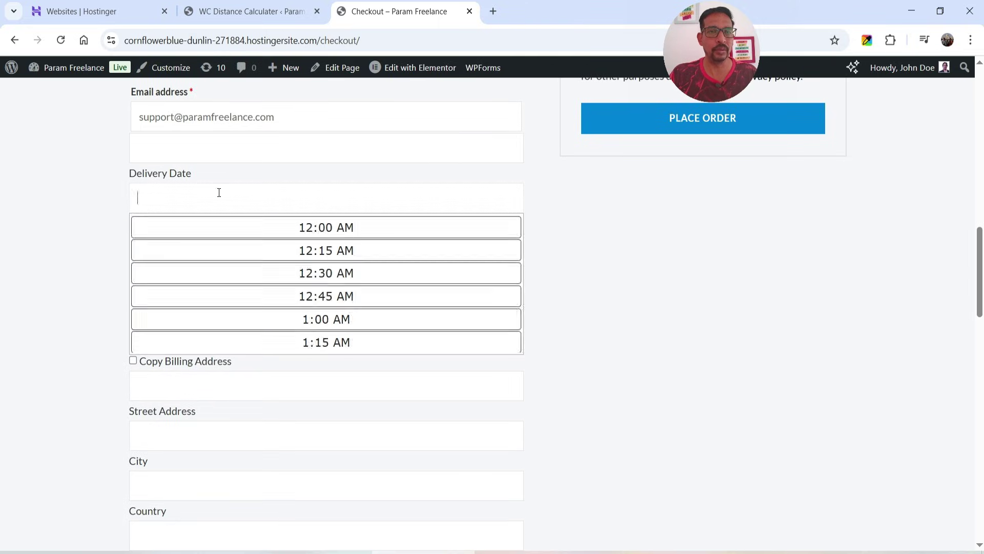
left_click(49, 242)
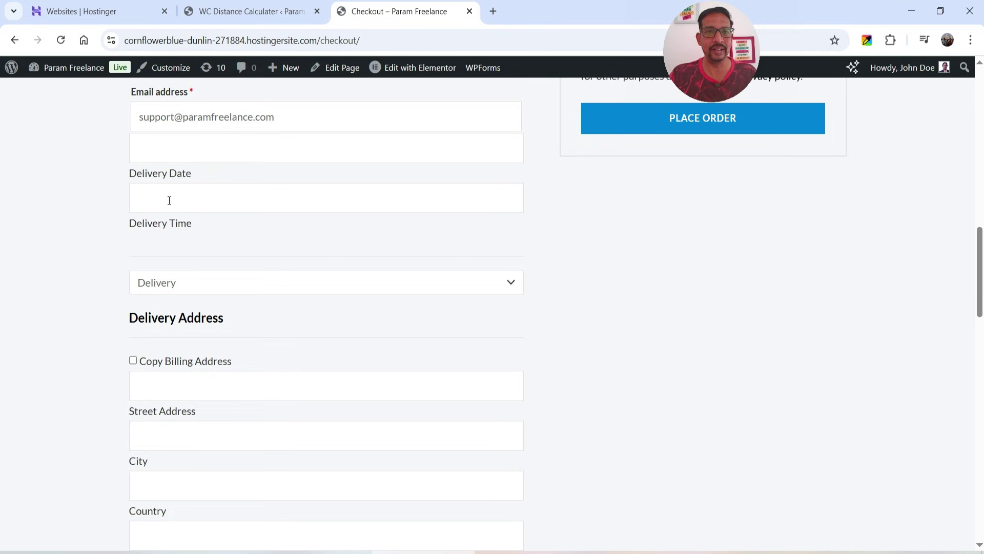
left_click(213, 152)
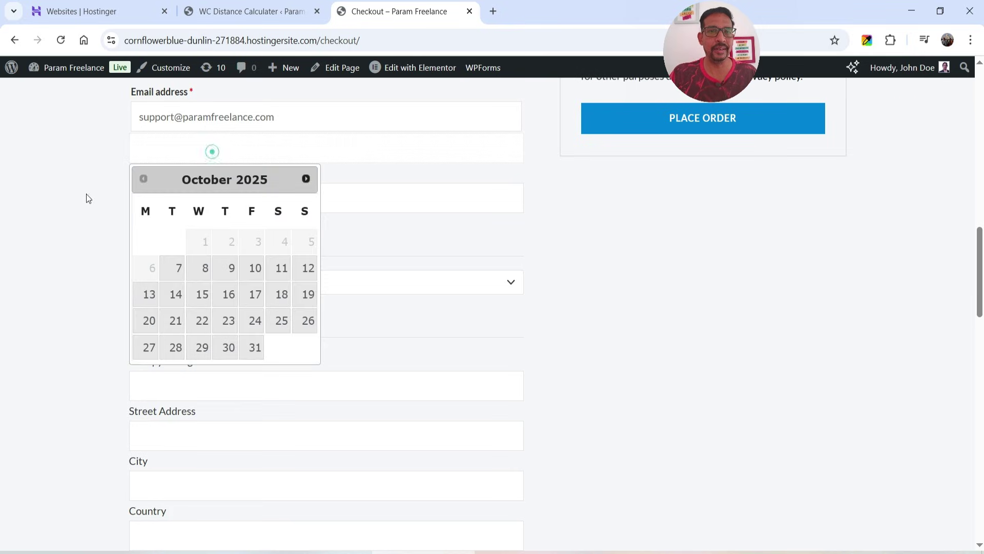
left_click(35, 232)
left_click(243, 222)
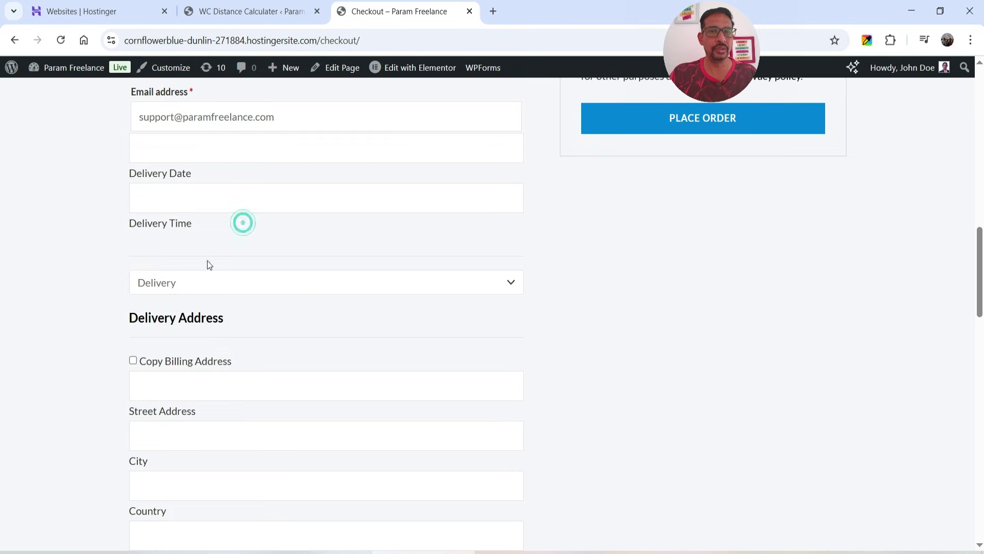
left_click(216, 200)
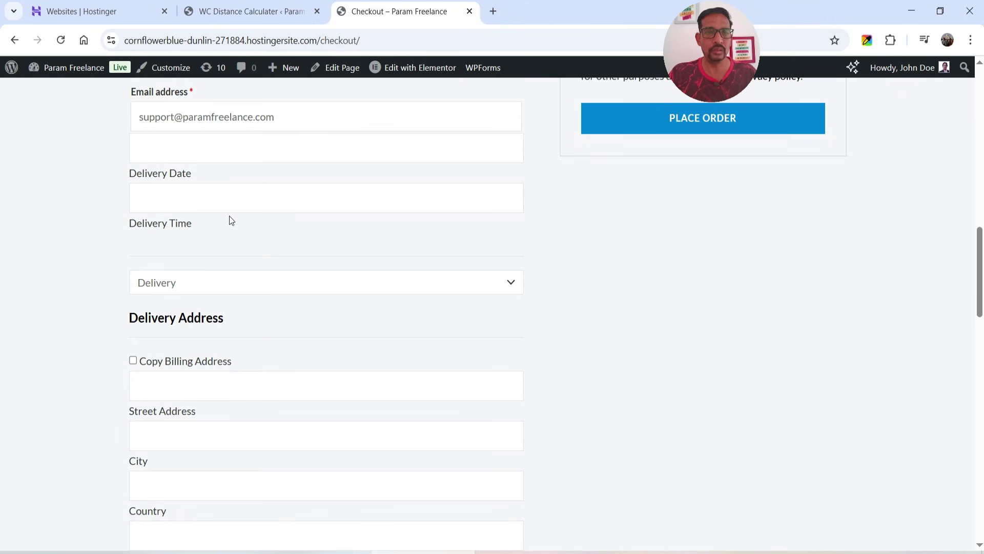
- Compare the checkout with the Distance Calculator settings tab, ending on the settings
left_click(246, 11)
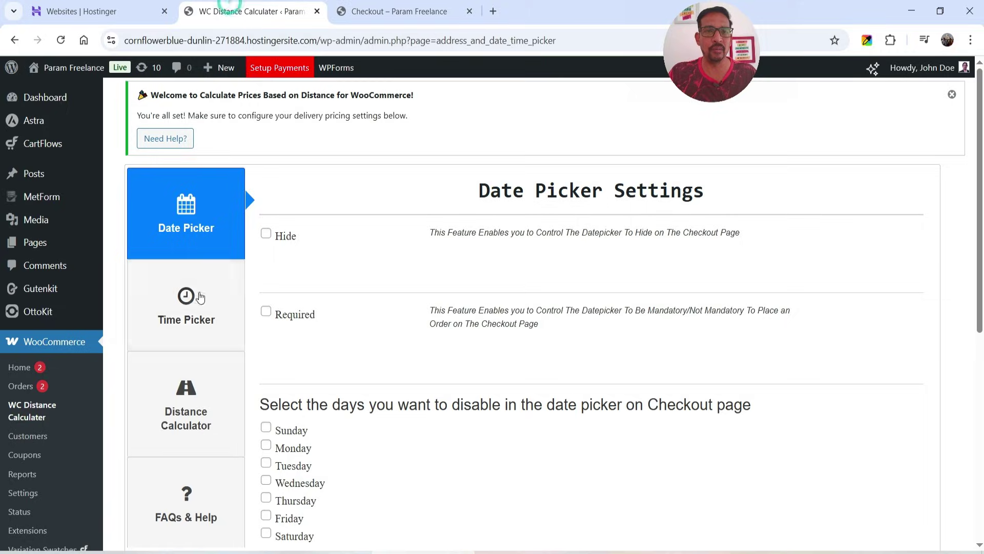
left_click(405, 12)
scroll(286, 256, "down", 3)
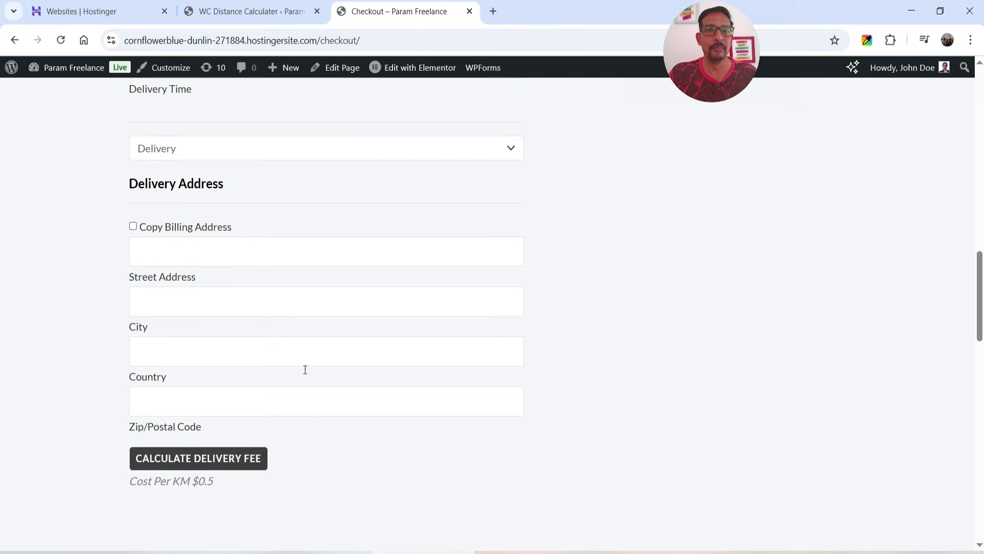
left_click(251, 12)
scroll(391, 267, "down", 1)
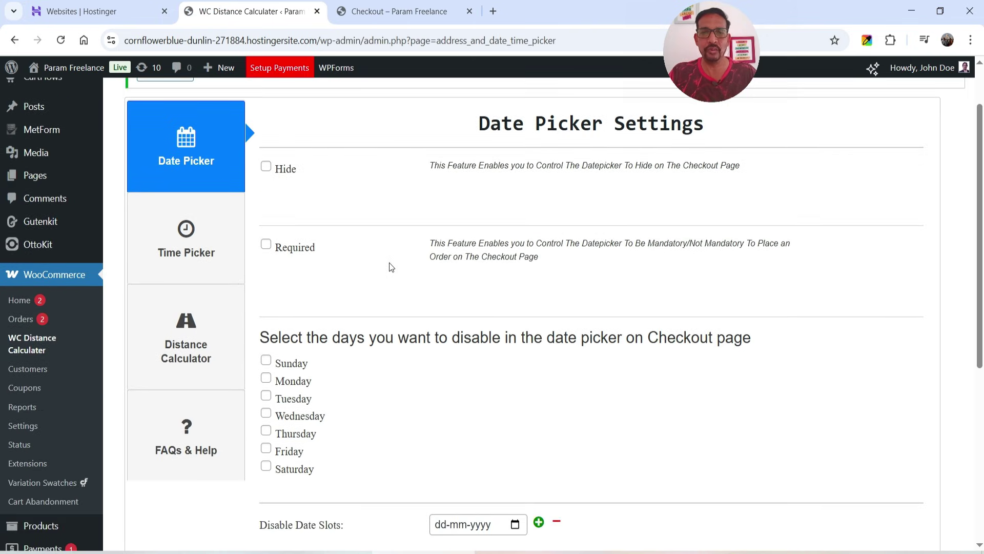
- Disable Saturday and Sunday in the checkout date picker and save the Date Picker settings
scroll(766, 324, "down", 3)
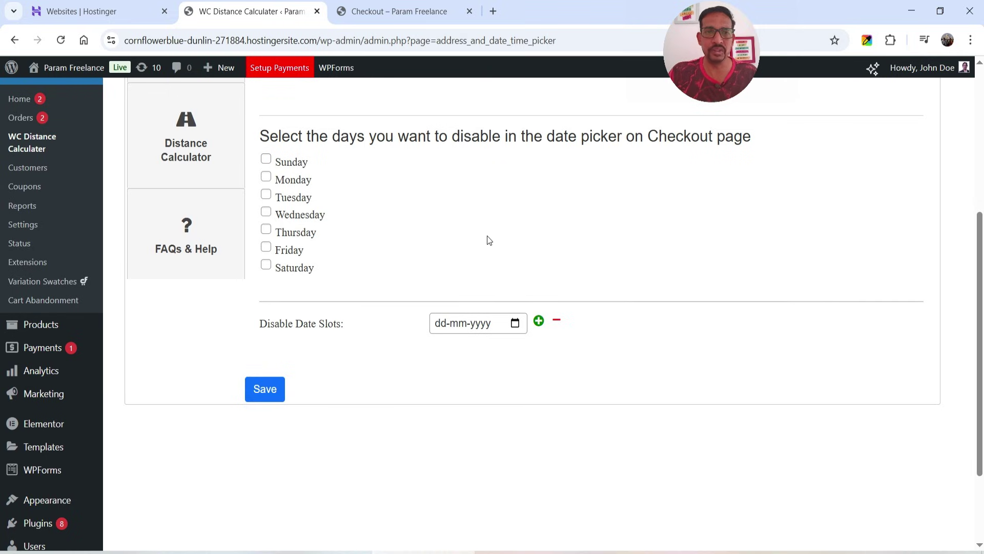
left_click(266, 264)
left_click(266, 159)
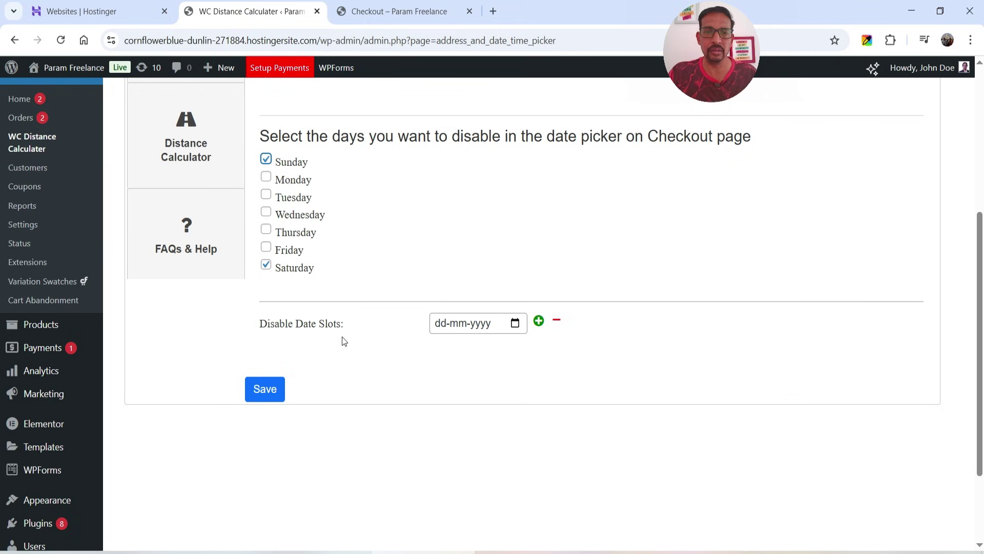
left_click(471, 325)
left_click(660, 268)
left_click(265, 389)
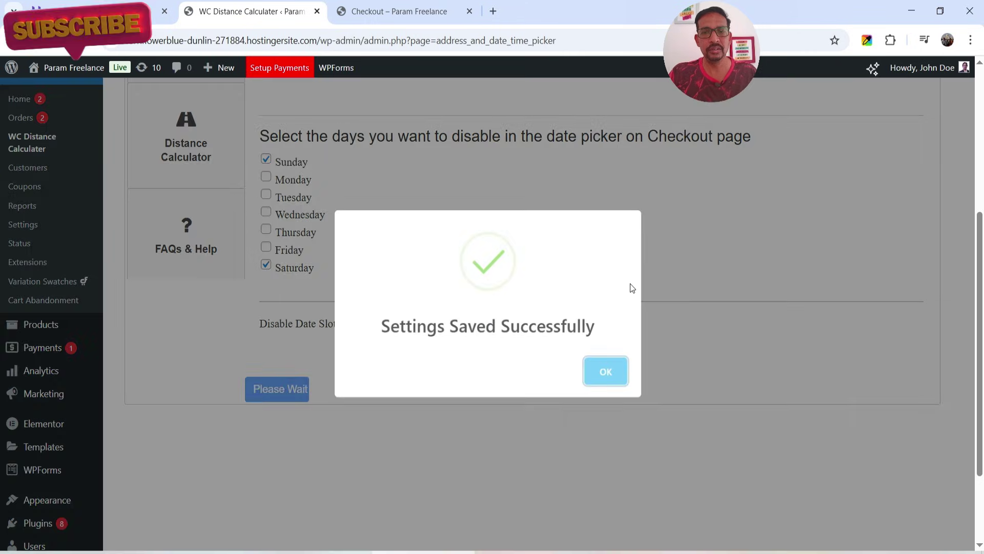
left_click(605, 371)
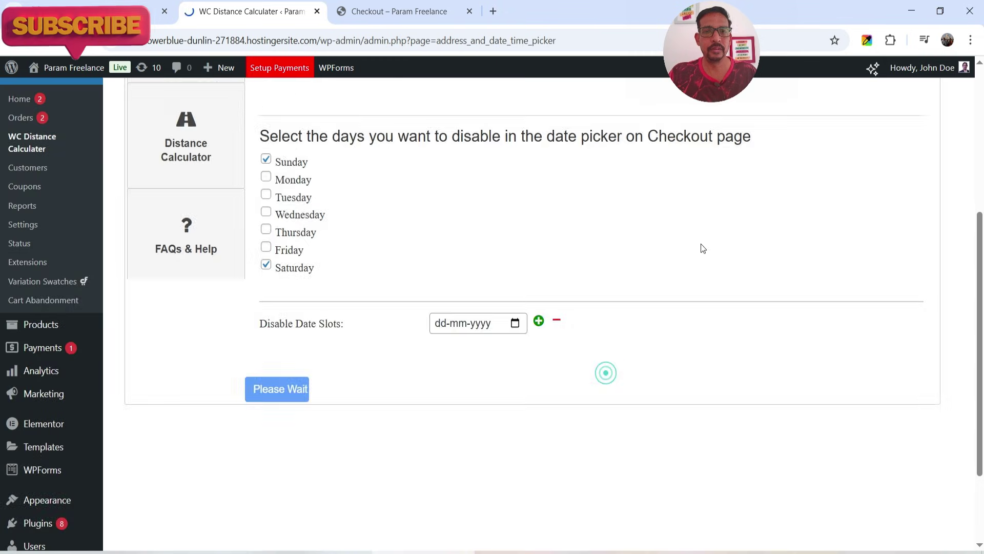
scroll(535, 259, "up", 3)
- In Time Picker settings, set the start time to 08:00 and the end time to 22:00
left_click(186, 231)
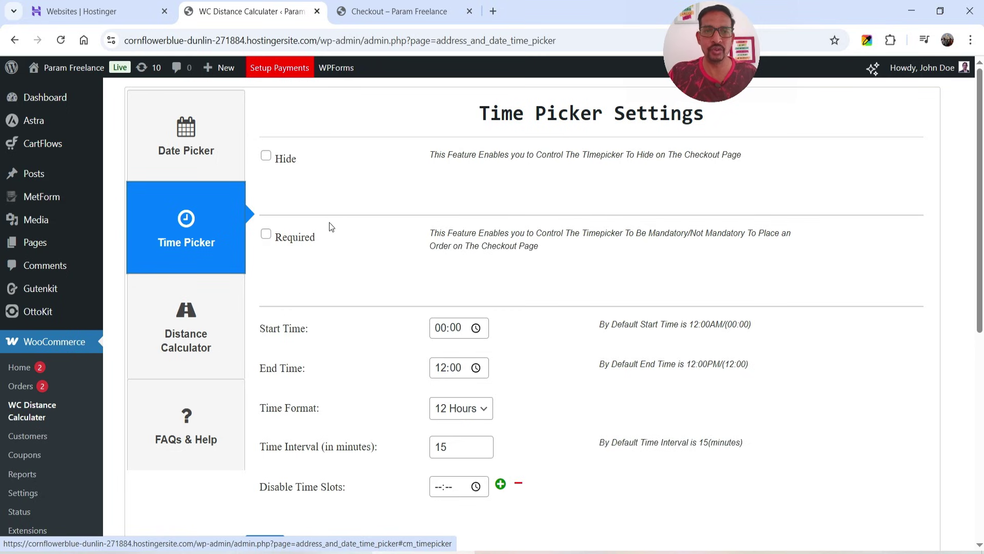
scroll(393, 229, "down", 3)
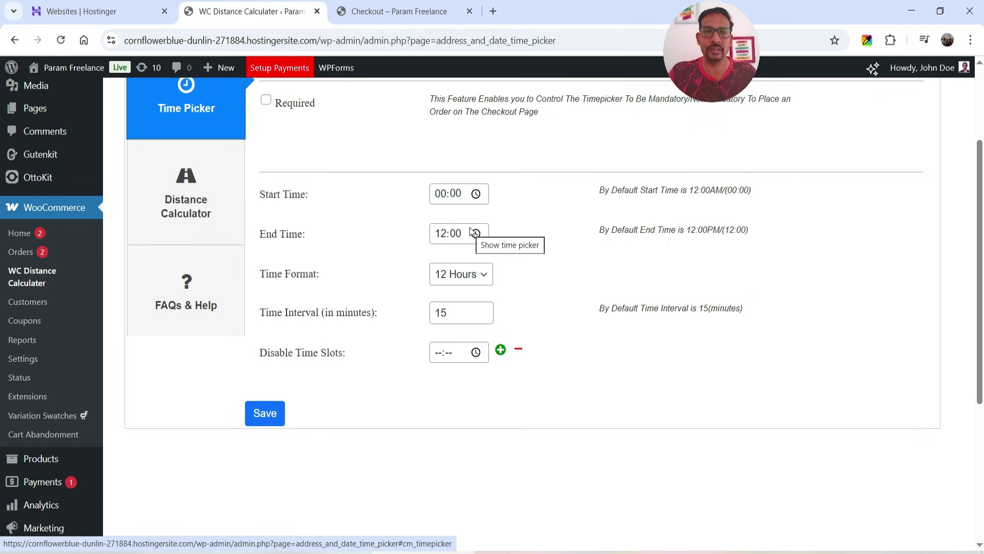
left_click(441, 197)
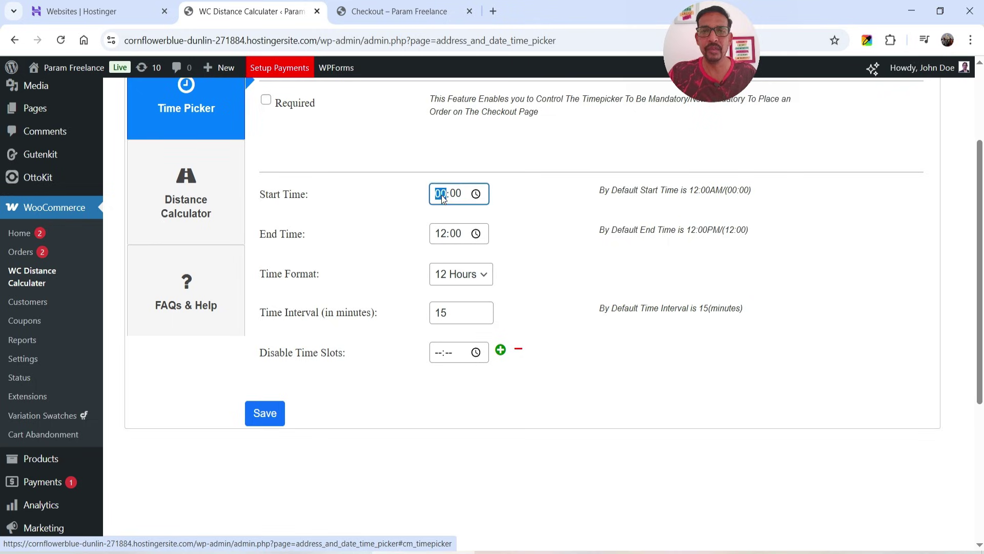
type("8")
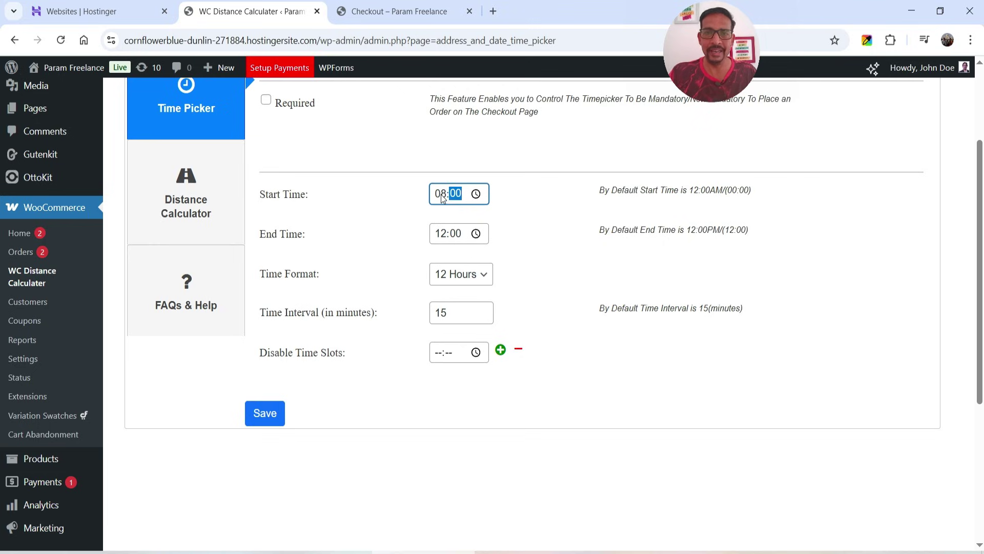
left_click(444, 235)
type("10")
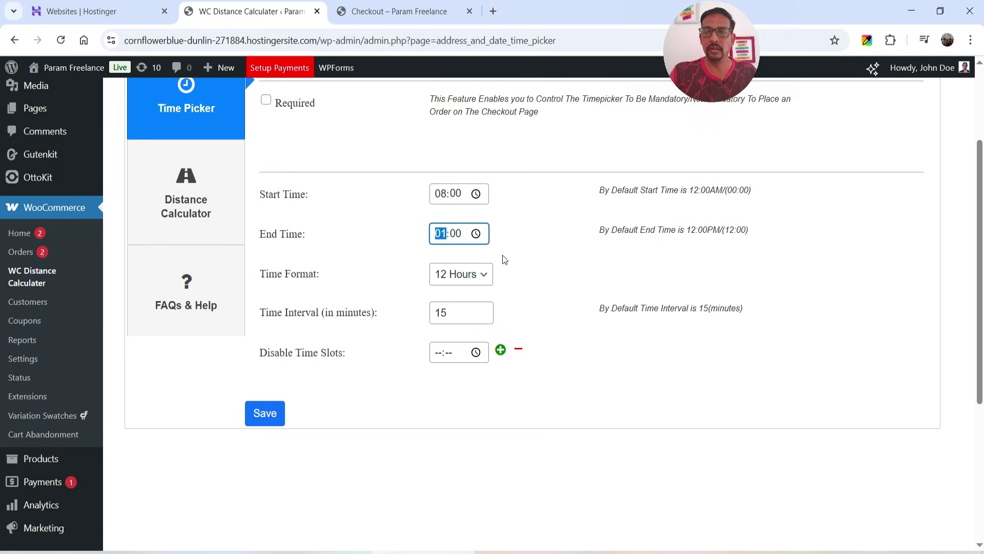
left_click(476, 233)
scroll(448, 318, "down", 3)
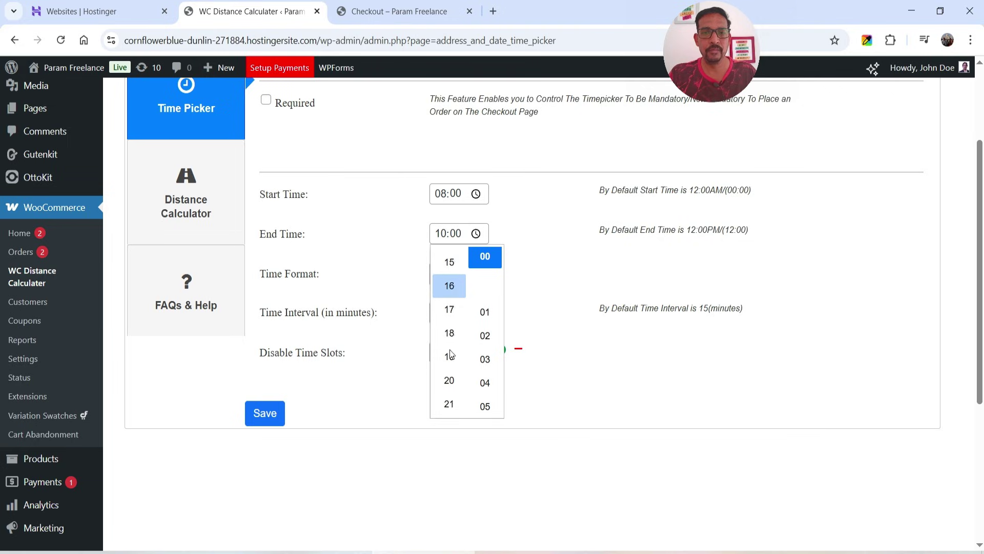
left_click(449, 333)
left_click(566, 240)
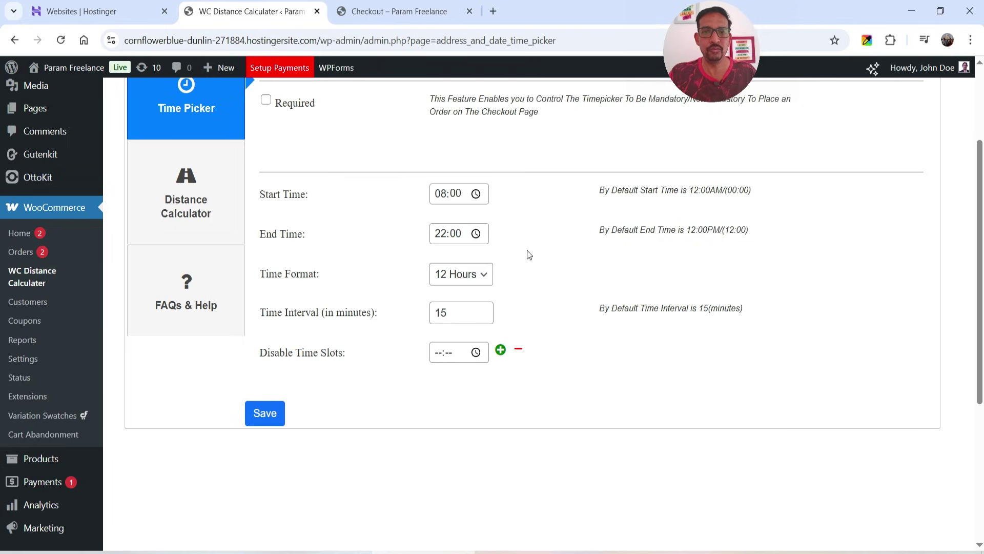
- Switch the time format to 24 Hours and save the time picker settings
left_click(473, 273)
left_click(463, 310)
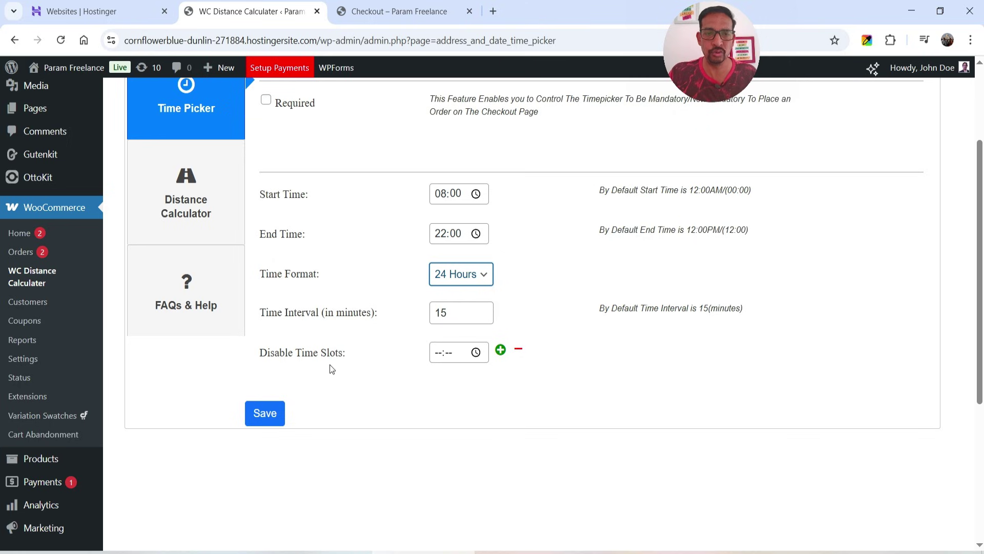
left_click(259, 421)
left_click(612, 370)
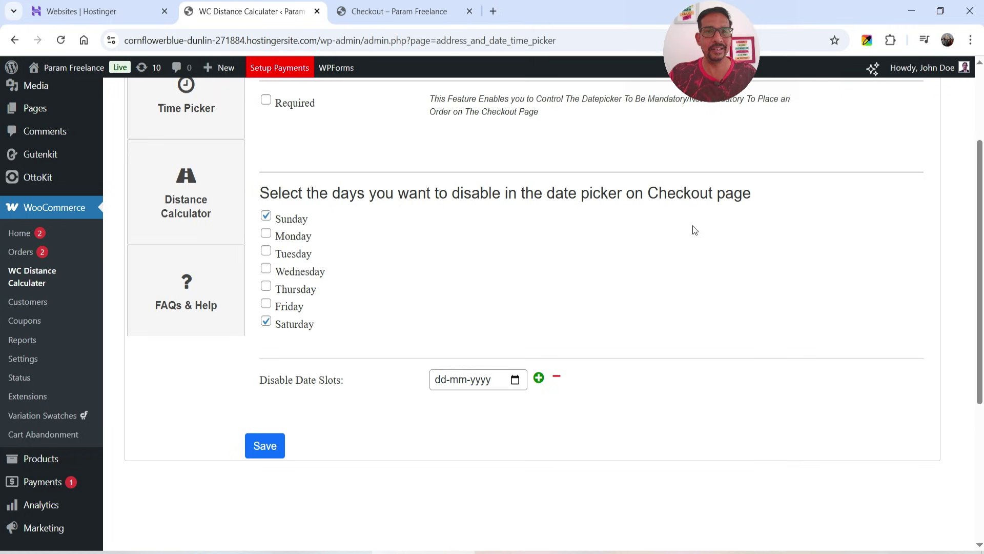
- Show the Distance Calculator settings with KM unit, 0.5 cost per KM and the store address
left_click(171, 212)
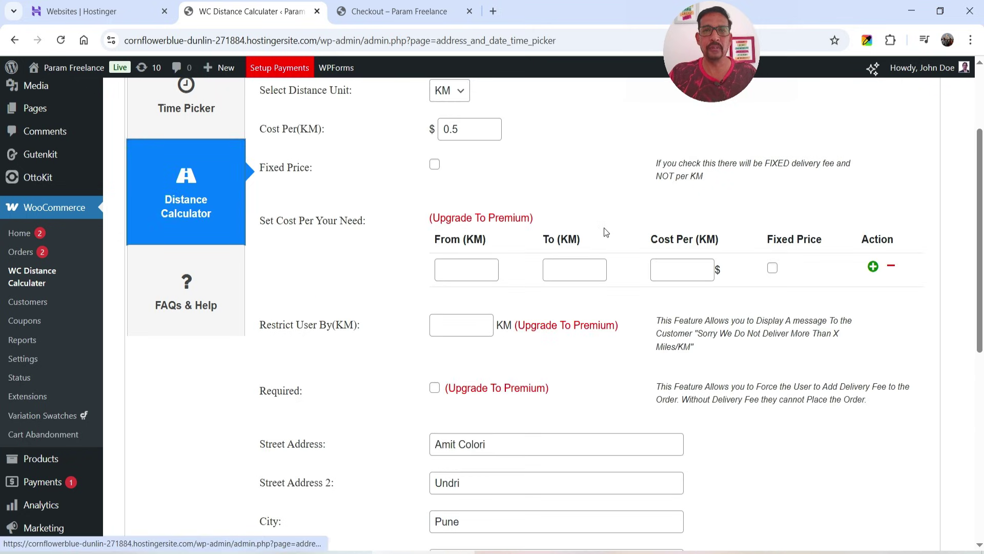
scroll(759, 281, "up", 3)
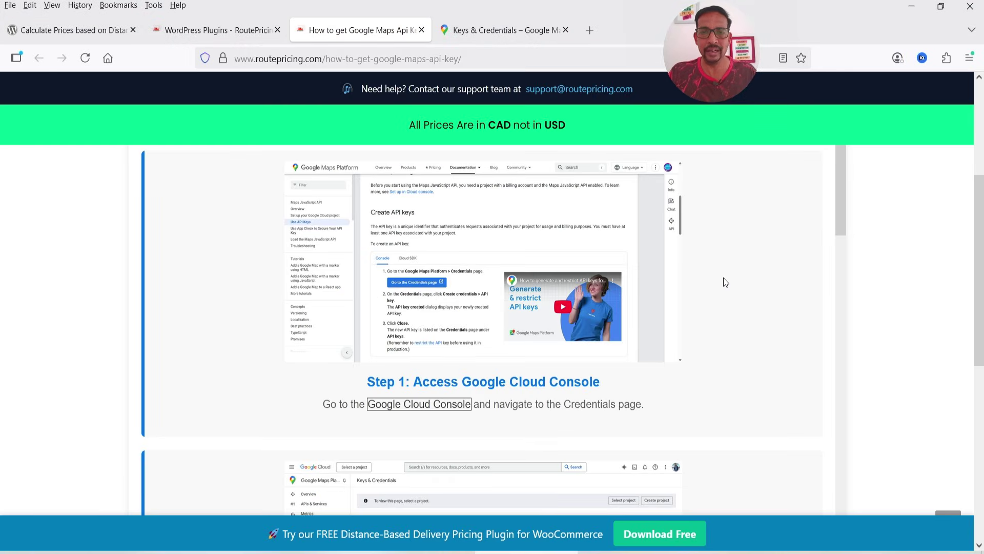
- Read the Google Maps API key guide, then go to the Google Maps API key field
scroll(743, 288, "down", 4)
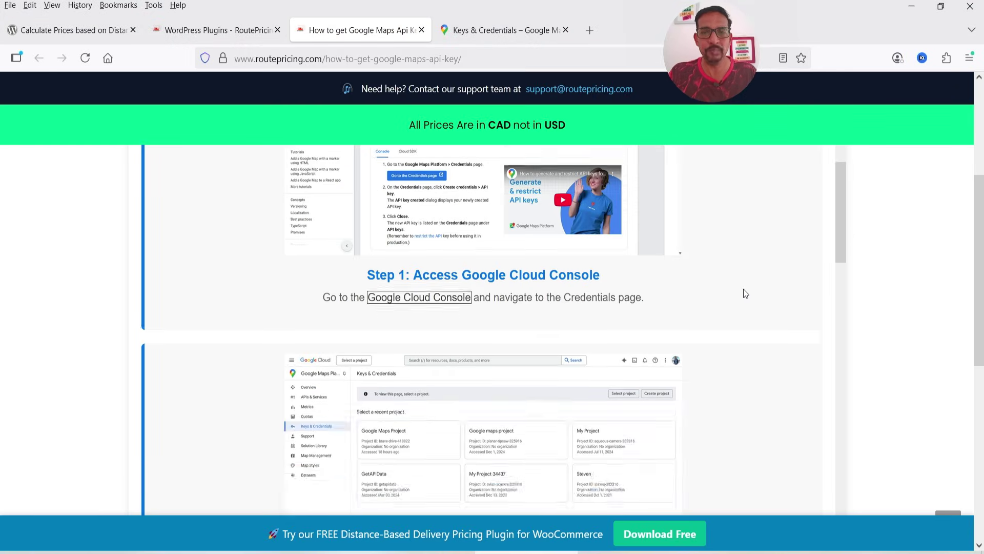
scroll(743, 289, "up", 4)
left_click(718, 290)
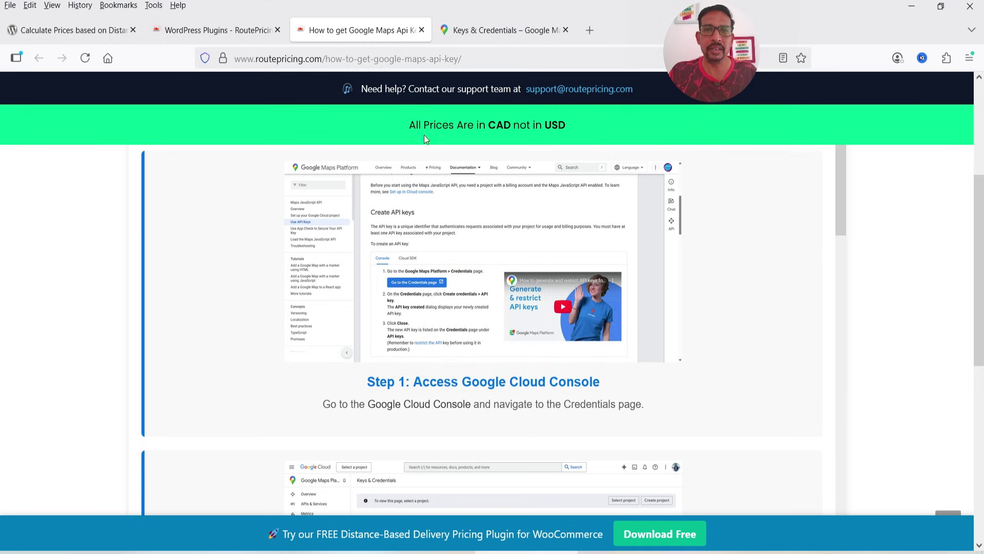
key("ctrl+Tab")
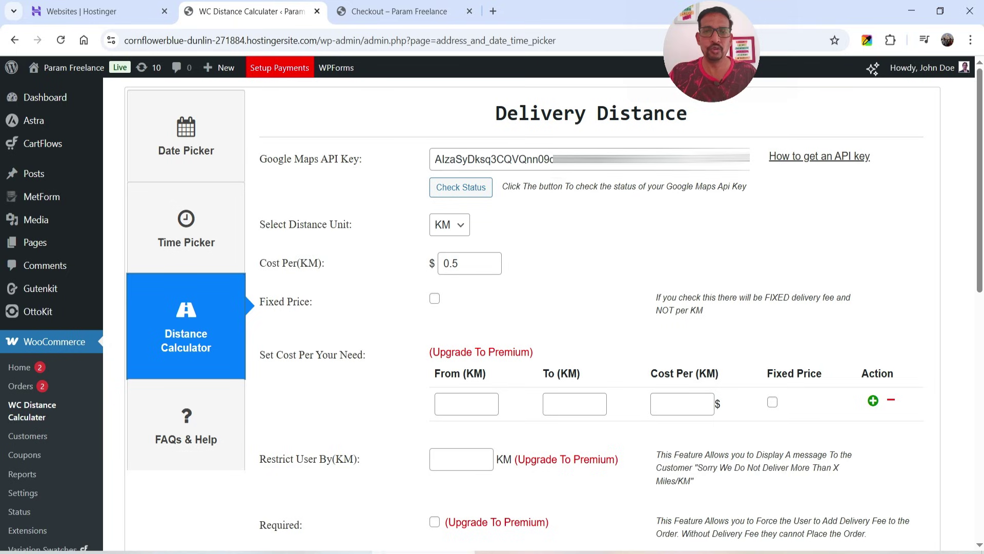
left_click(342, 176)
- Select the entered API key and run Check Status to see which Google APIs are enabled
key("ctrl+a")
left_click(867, 233)
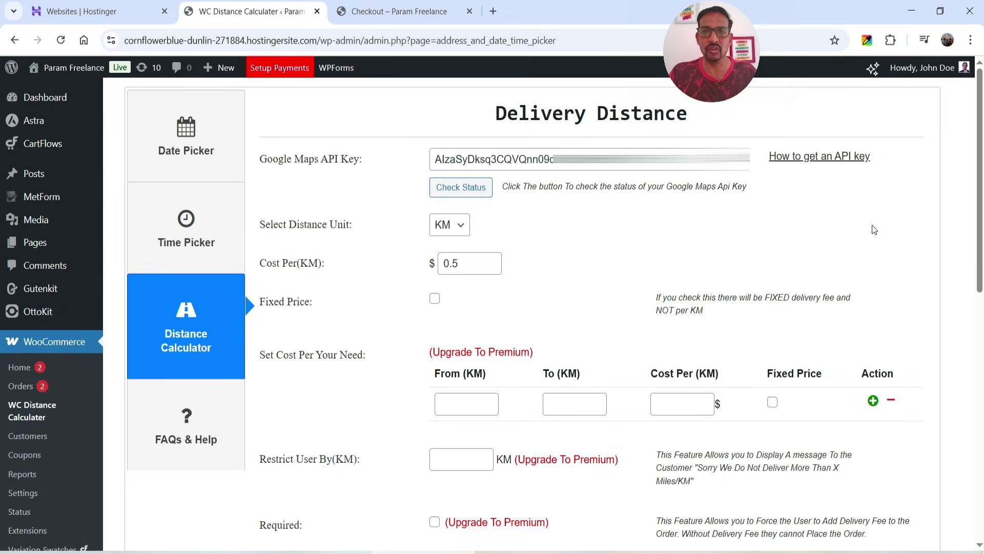
left_click(471, 190)
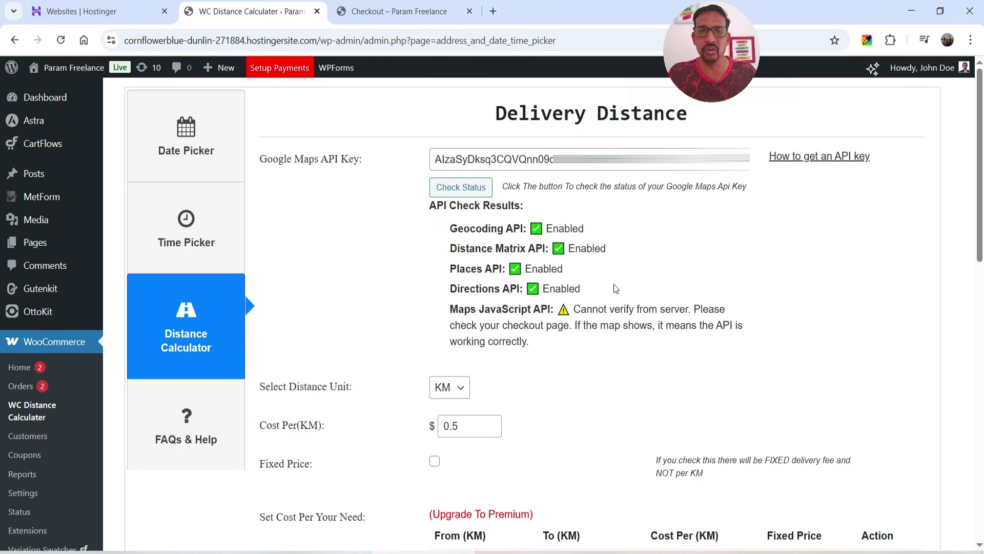
scroll(612, 289, "down", 1)
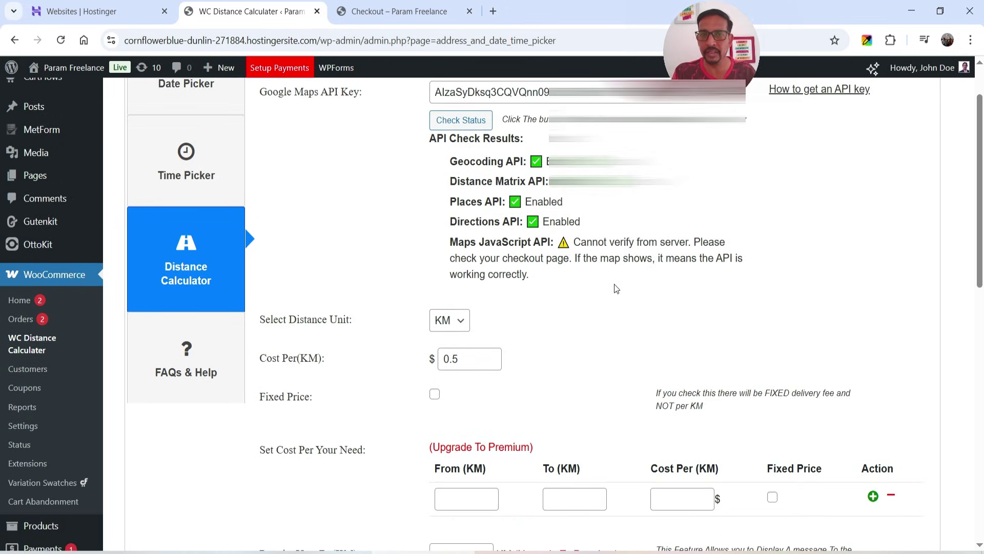
- Keep kilometres as the distance unit
scroll(616, 288, "down", 2)
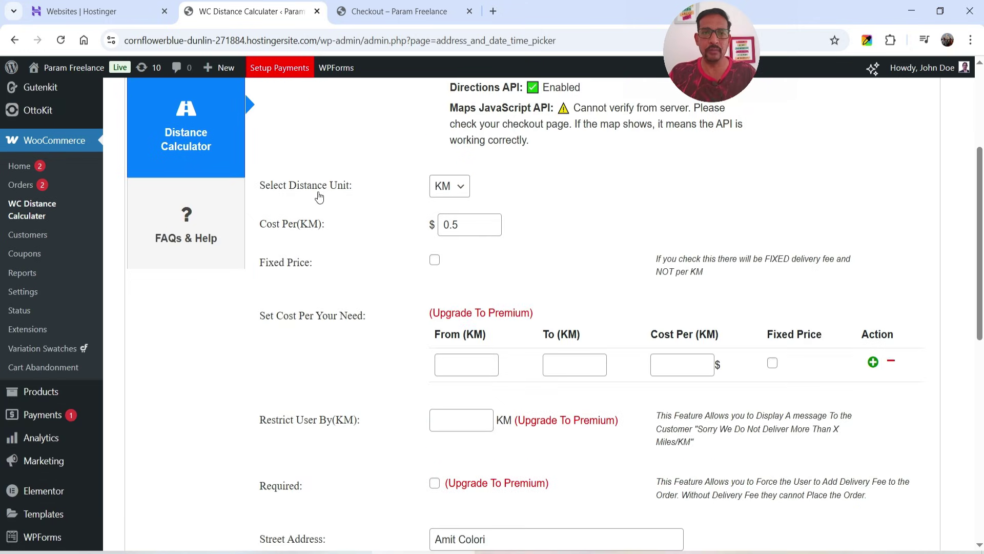
left_click(451, 200)
left_click(453, 206)
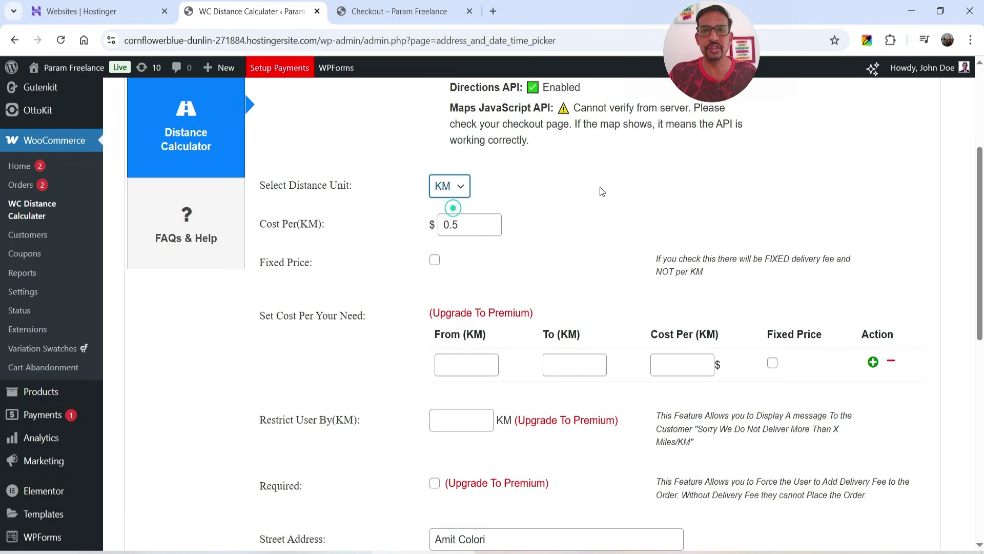
left_click(441, 186)
left_click(567, 198)
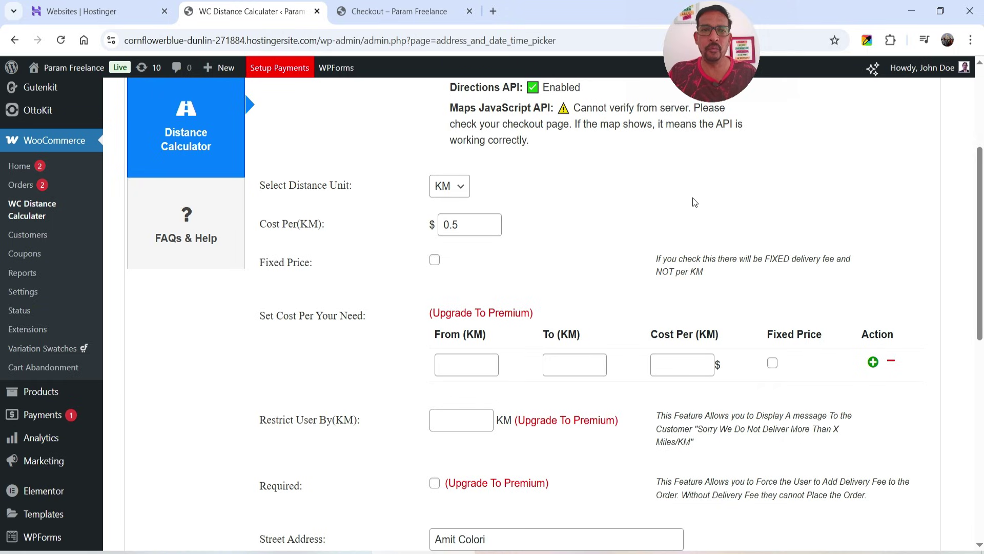
- Set Cost Per(KM) to 0.1
left_click_drag(473, 228, 411, 230)
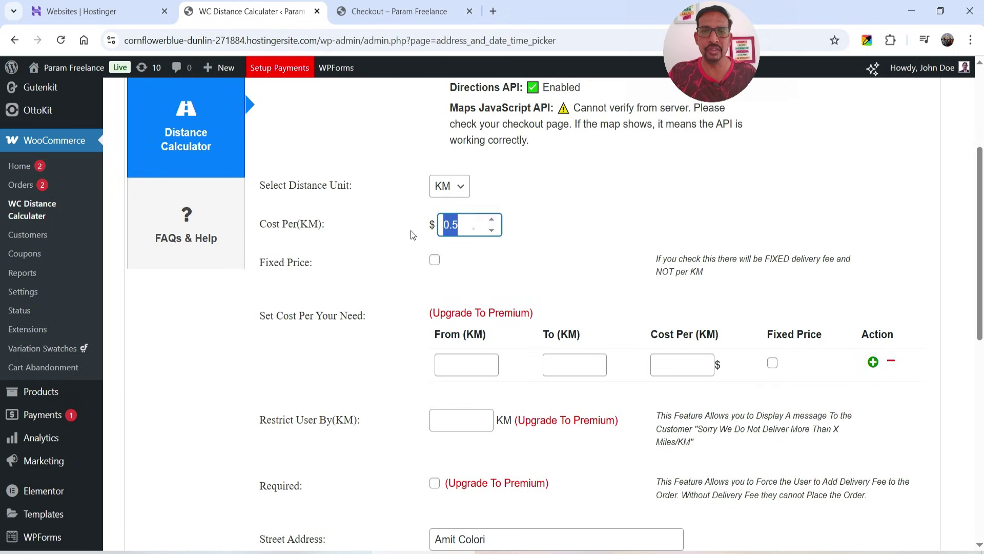
type("1")
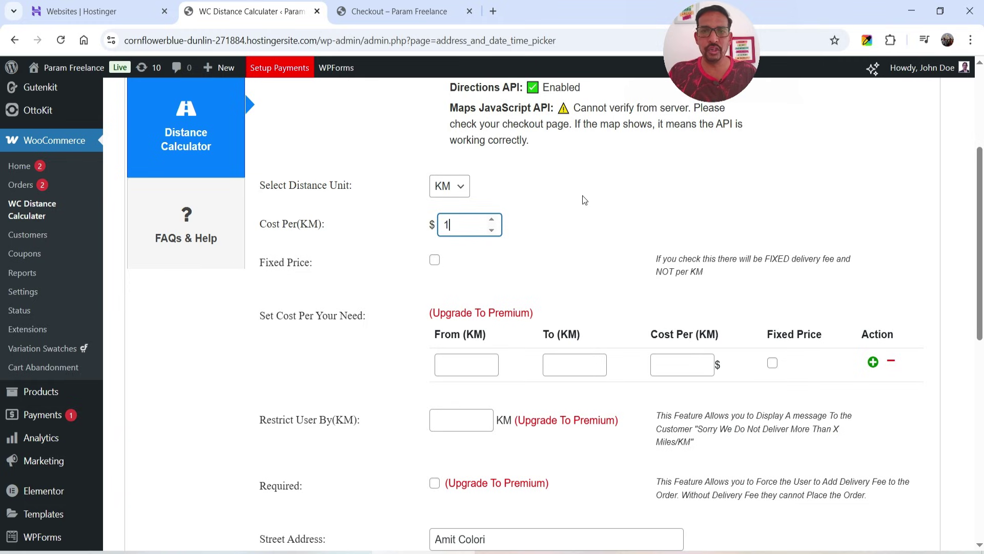
left_click_drag(464, 225, 370, 229)
type("0.1")
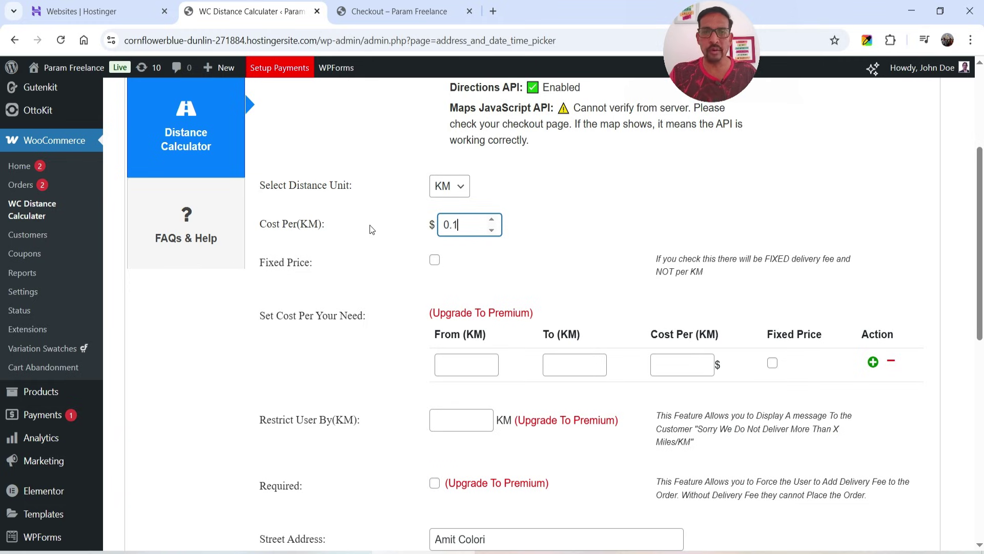
left_click(595, 188)
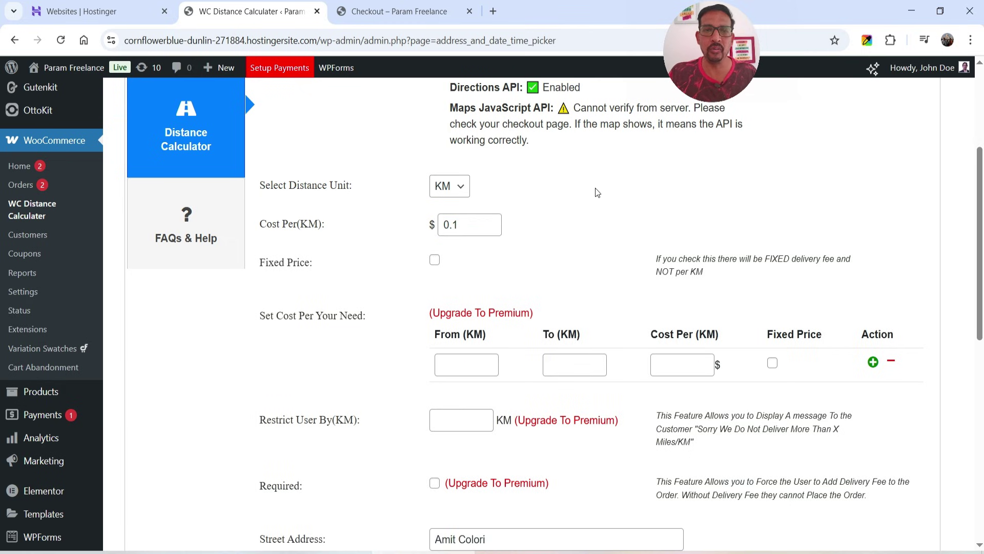
- Toggle Fixed Price on and back off, leaving it unchecked, and review the settings
scroll(590, 197, "down", 1)
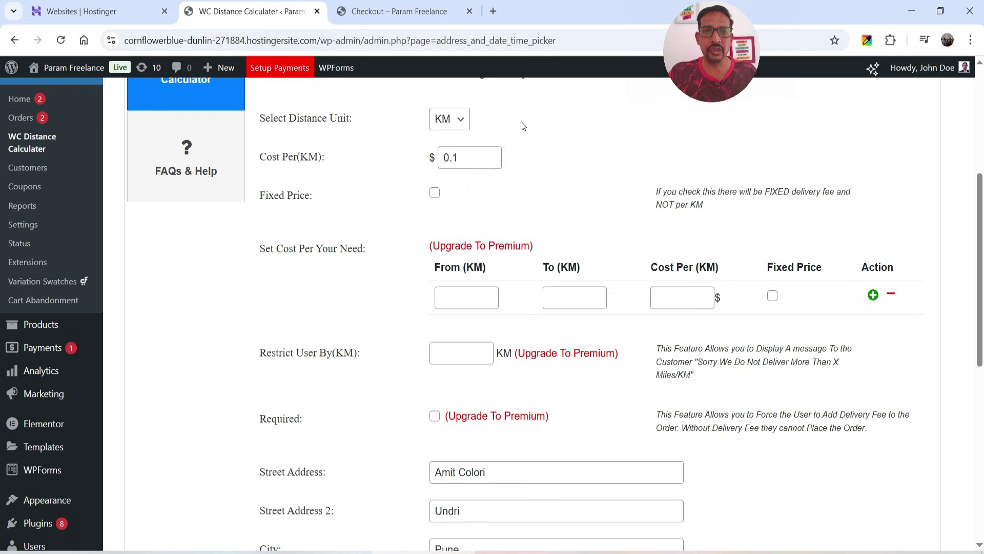
left_click(435, 193)
left_click(435, 194)
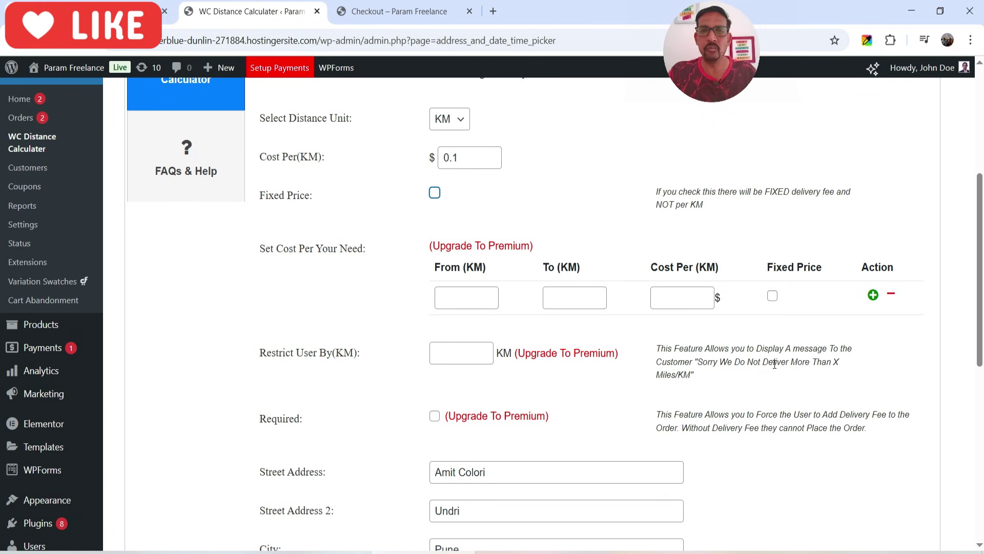
scroll(776, 369, "down", 3)
scroll(834, 353, "up", 1)
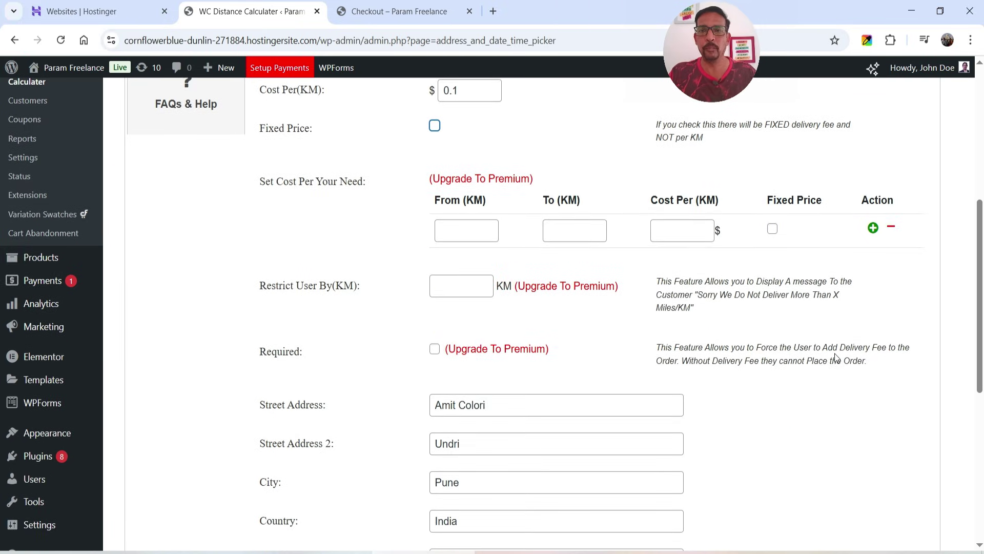
- Fill the first tier as 0–10 km at 1, marked Fixed Price
left_click(457, 226)
type("0")
left_click(588, 224)
type("10")
left_click(660, 237)
type("1")
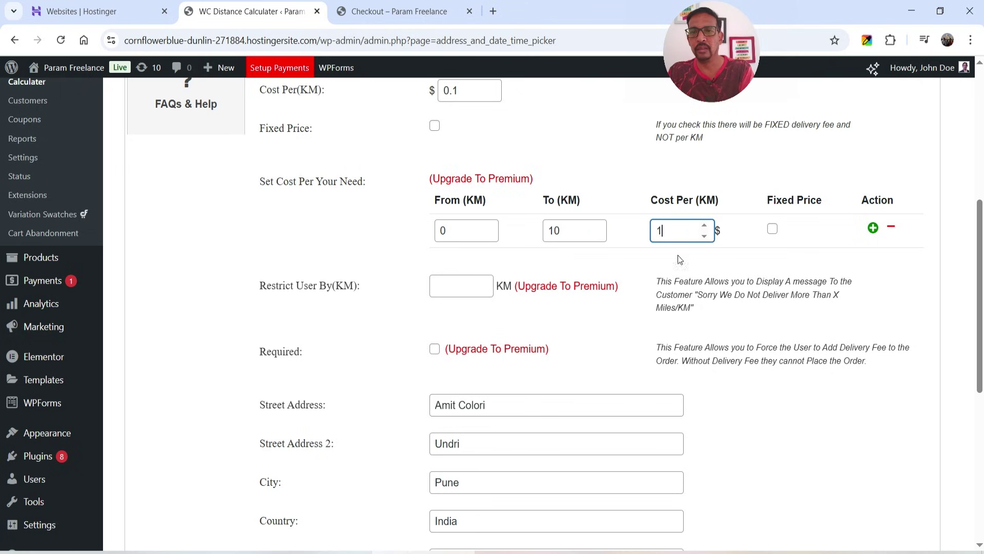
left_click(772, 229)
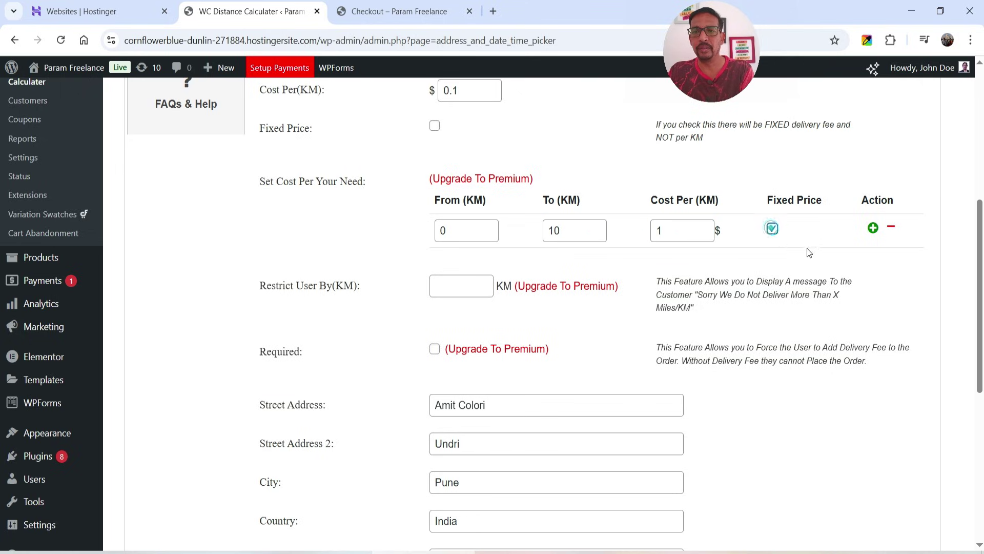
- Add a second tier of 10–30 km at 2, marked Fixed Price
left_click(873, 228)
left_click(454, 264)
type("10")
left_click(566, 261)
type("30")
left_click(669, 256)
type("2")
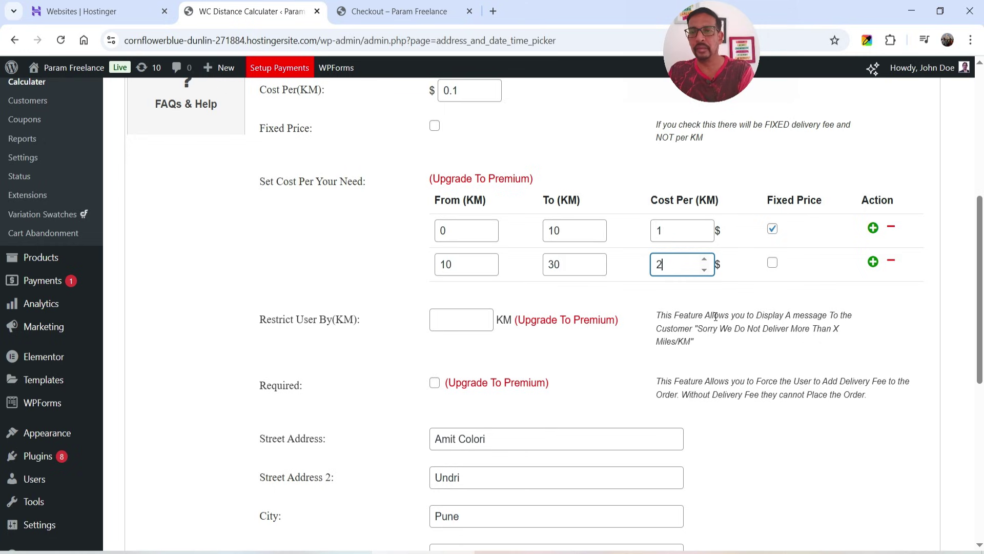
left_click(772, 263)
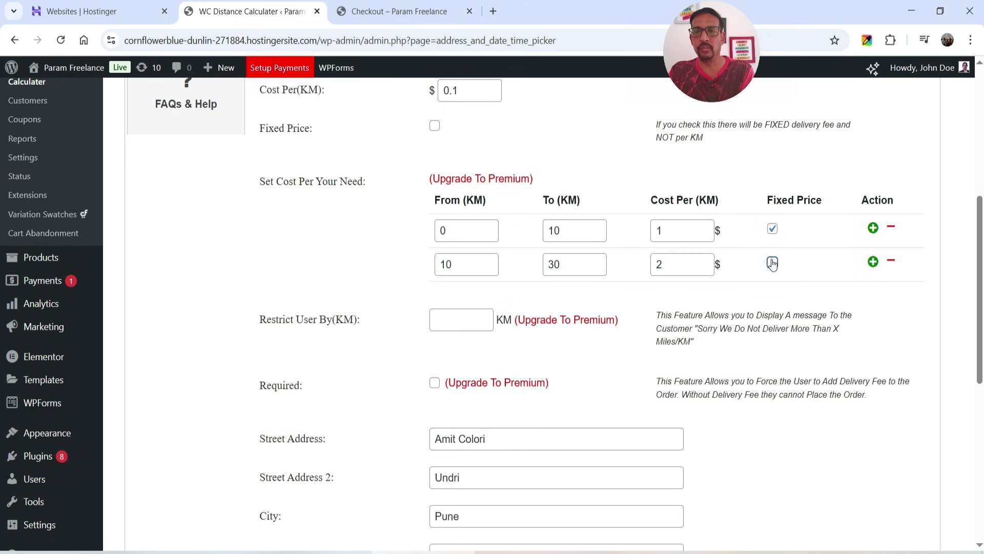
- Add a third tier of 30–50 km at 5, marked Fixed Price
left_click(873, 262)
left_click(473, 295)
type("30")
left_click(553, 302)
type("50")
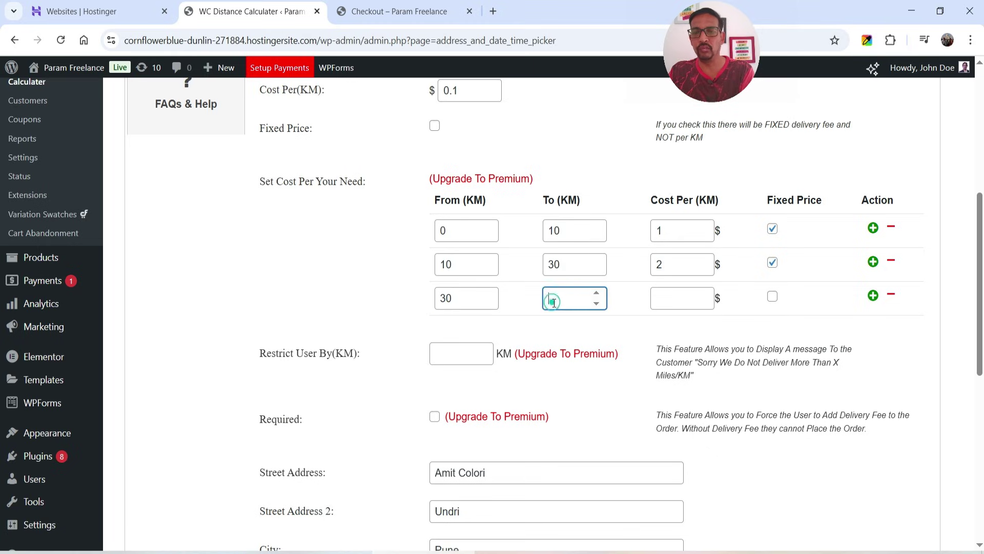
left_click(667, 299)
type("5")
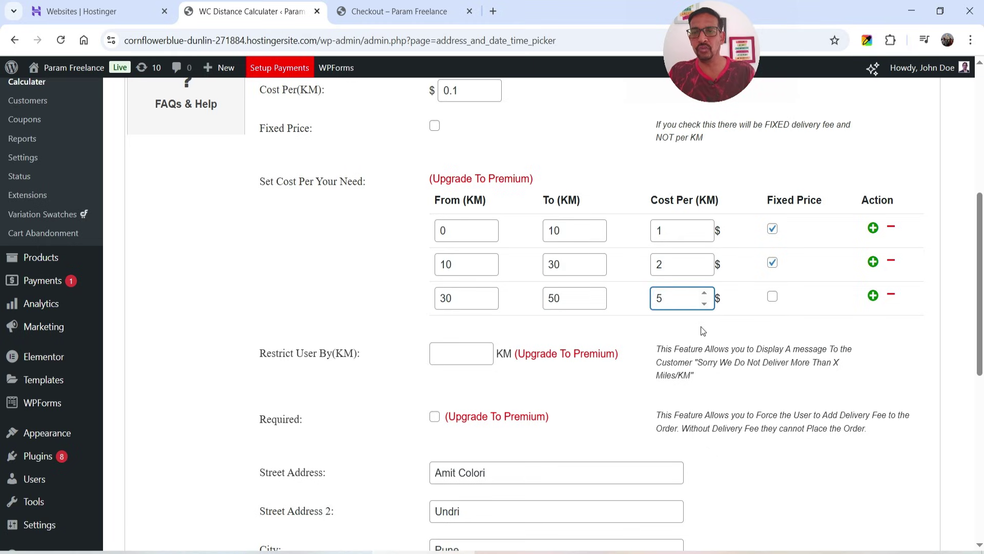
left_click(771, 298)
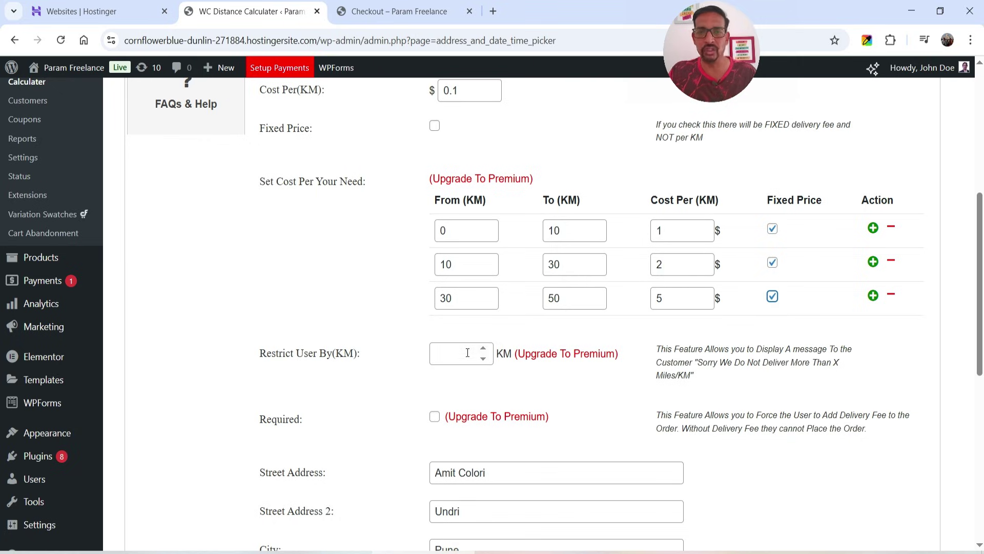
scroll(398, 191, "up", 1)
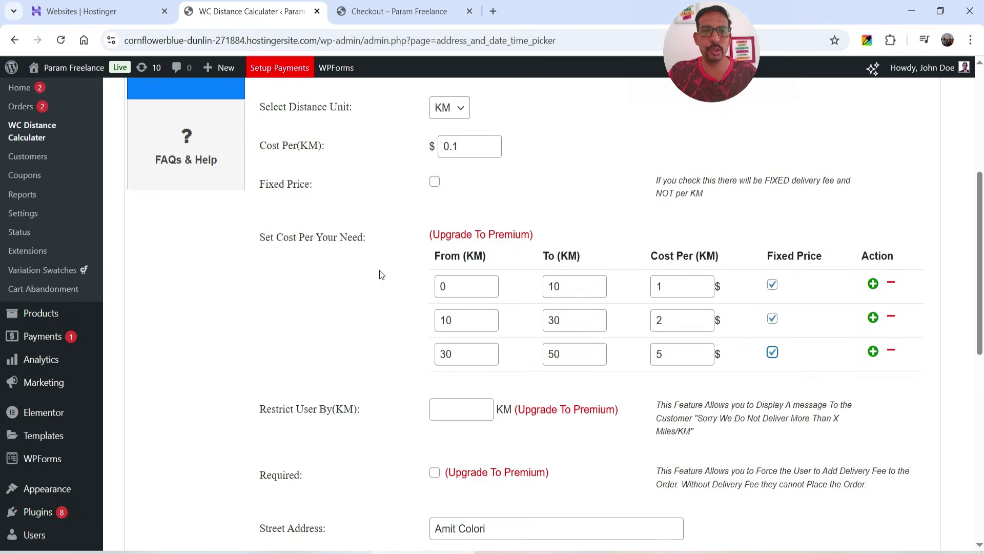
- Set Restrict User By(KM) to 50
scroll(381, 275, "down", 3)
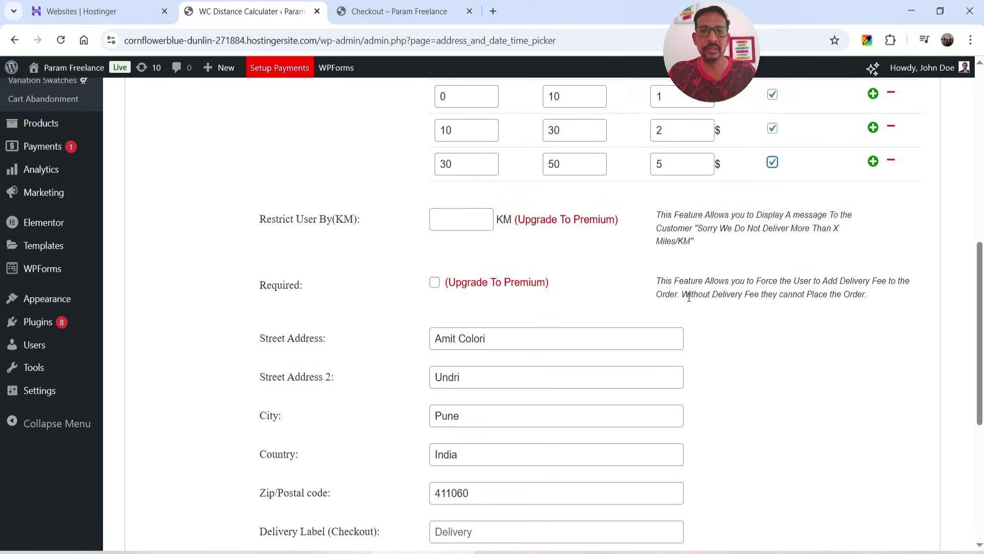
left_click(463, 221)
type("50")
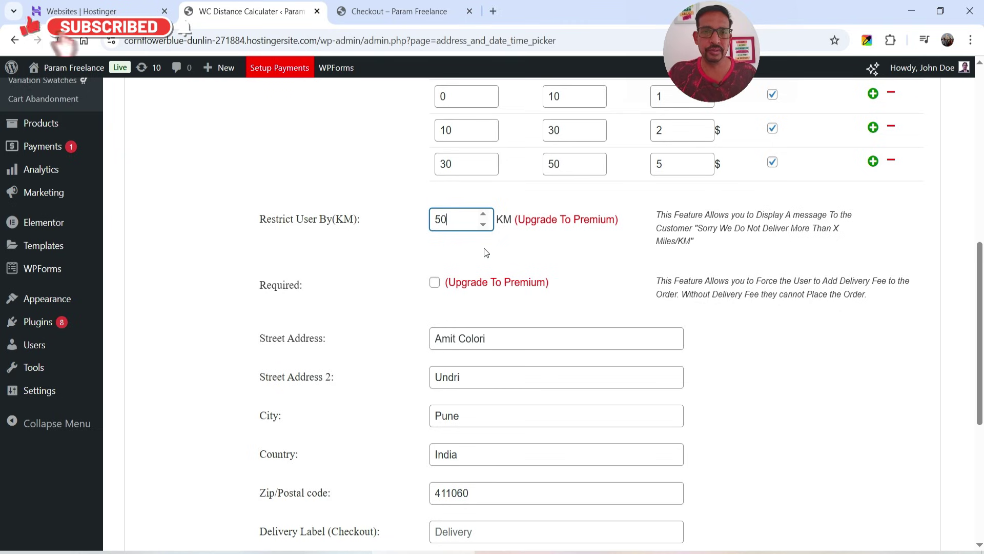
- Replace the store street address with a Downtown Toronto location and save the settings
scroll(340, 256, "down", 3)
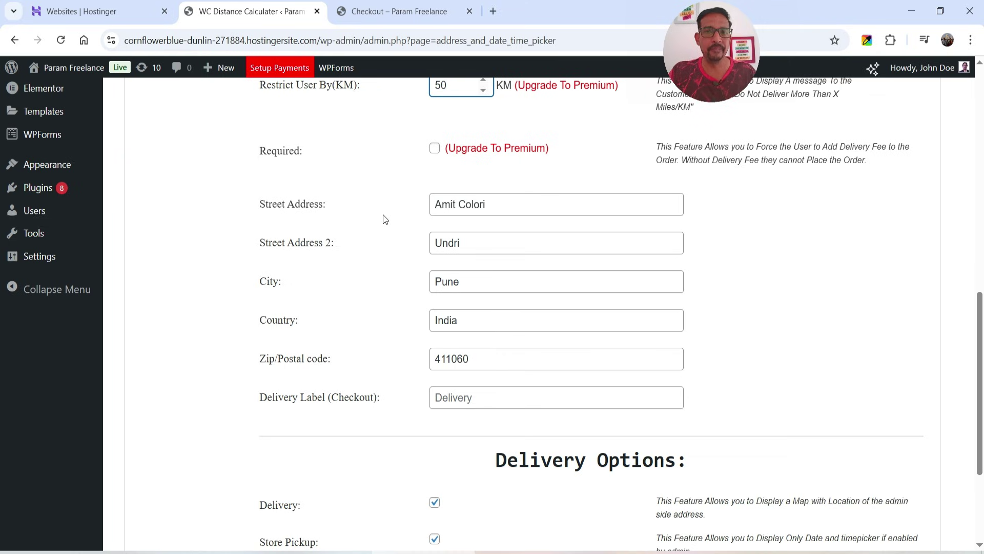
scroll(384, 218, "up", 1)
left_click(477, 278)
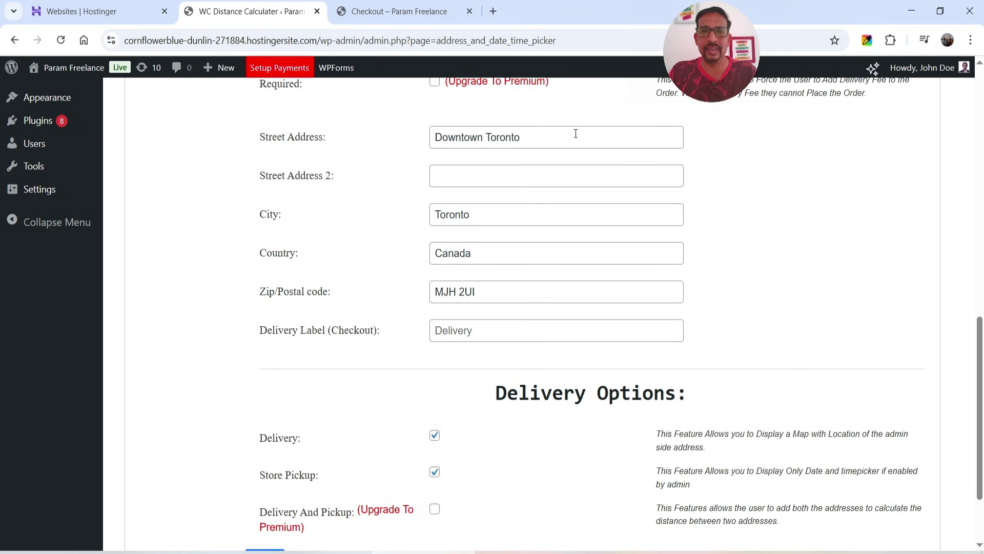
scroll(457, 345, "down", 2)
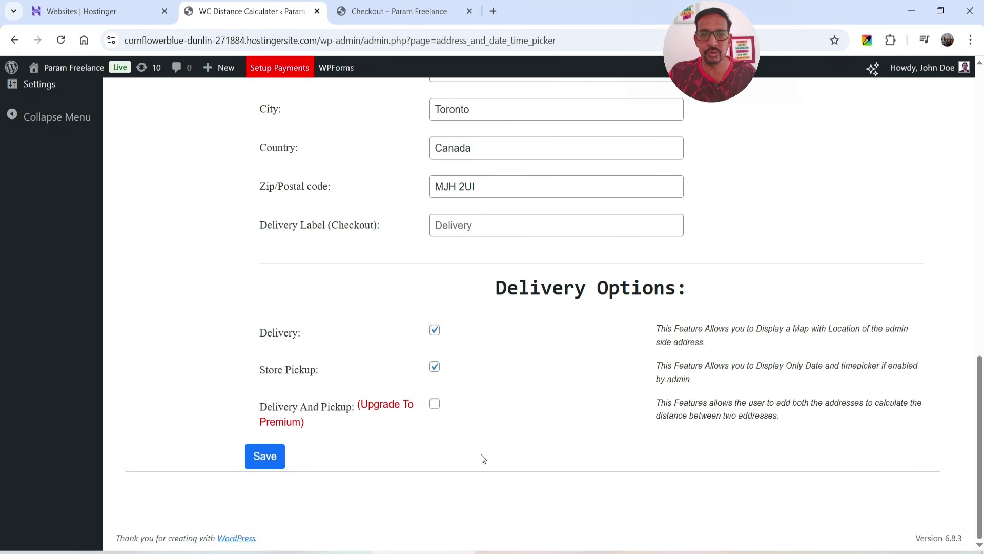
left_click(259, 464)
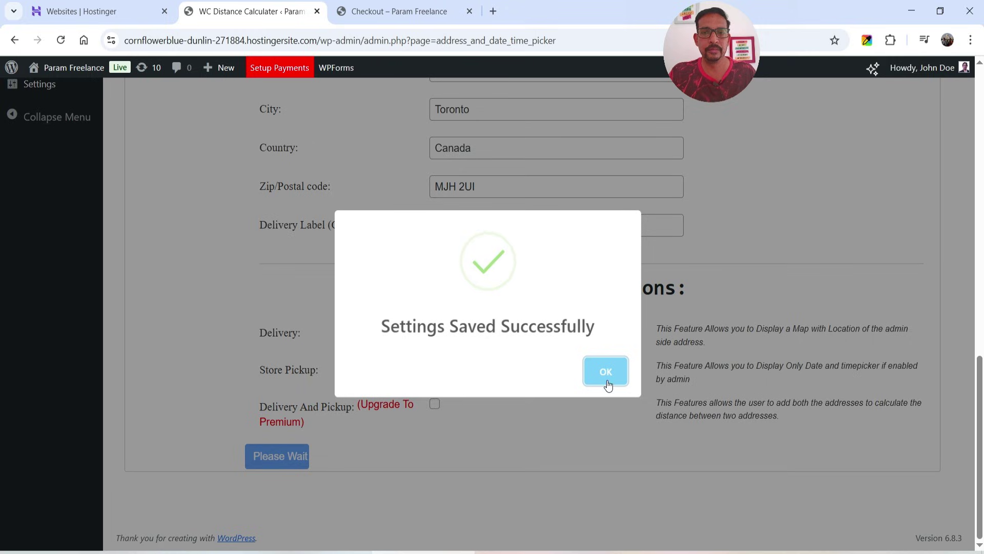
left_click(606, 372)
- Reload the checkout page so the order summary shows Cost Per KM $0.1
left_click(416, 7)
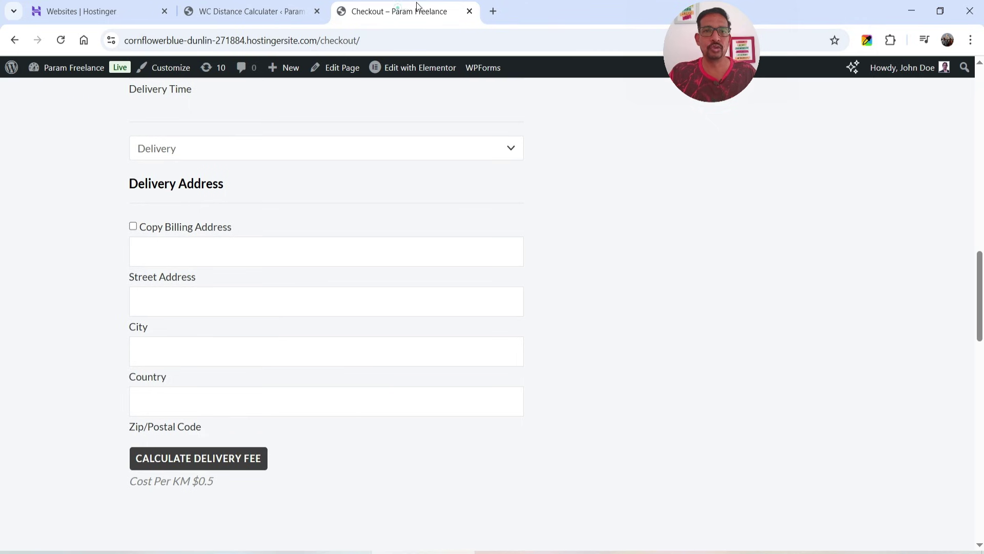
key("F5")
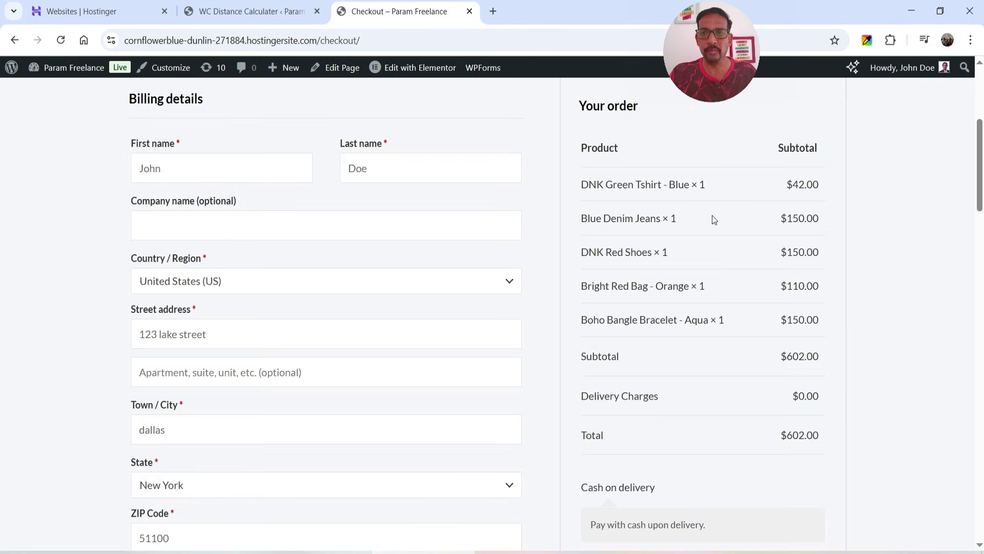
scroll(712, 219, "down", 1)
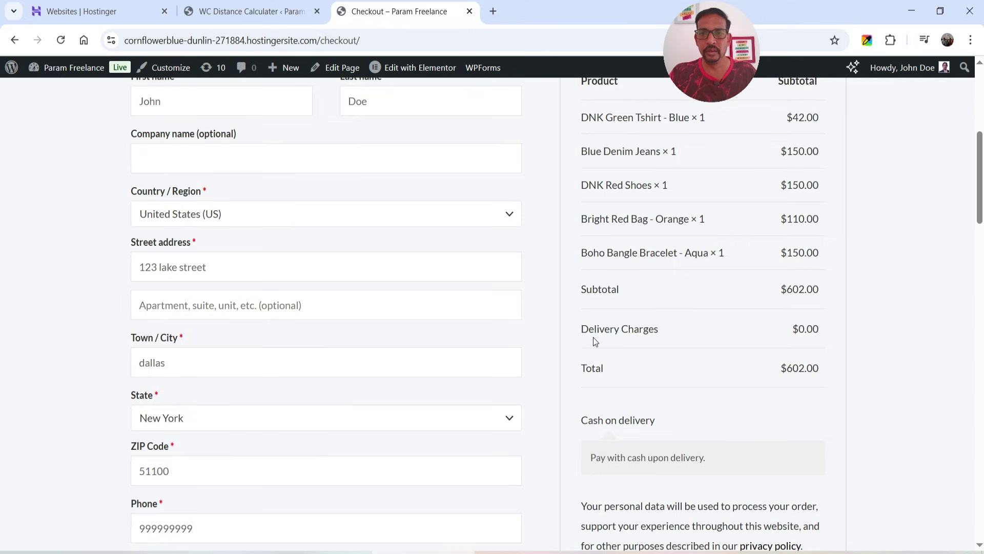
left_click_drag(578, 333, 839, 340)
left_click(822, 337)
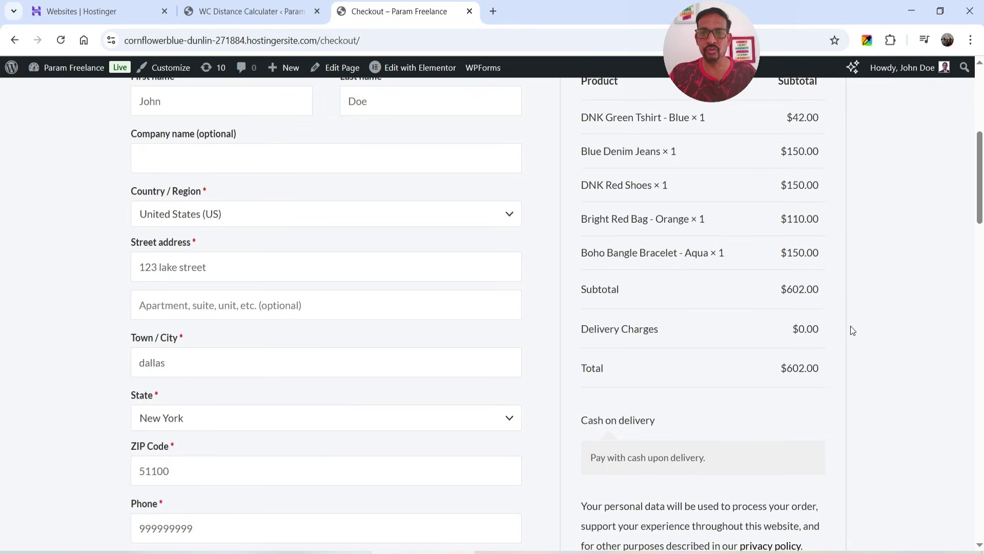
- Pan the downtown Toronto map and open the Holiday Inn Toronto Downtown Centre details
scroll(853, 331, "down", 15)
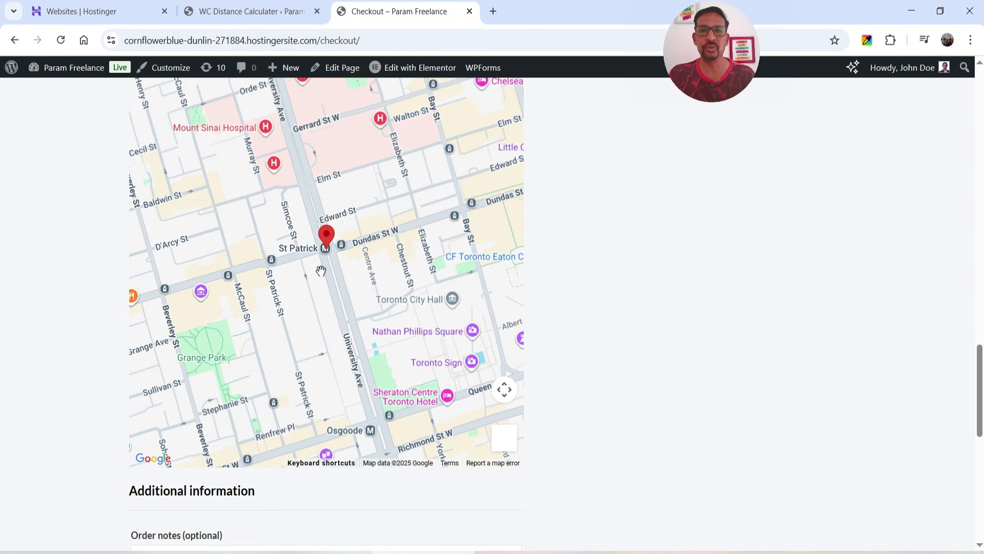
mouse_move(436, 201)
left_mouse_down()
mouse_move(374, 247)
mouse_move(343, 296)
mouse_move(320, 413)
left_mouse_up()
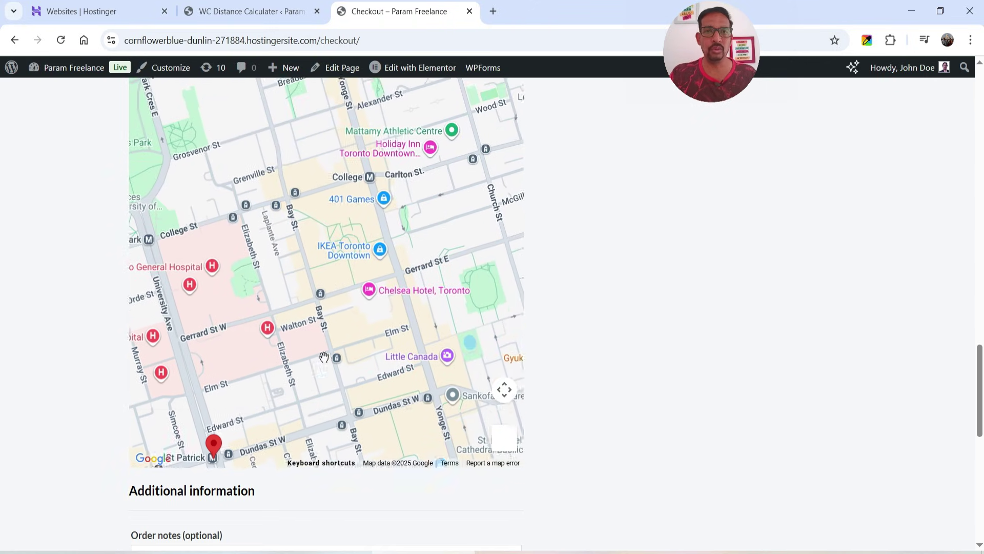
left_click(429, 148)
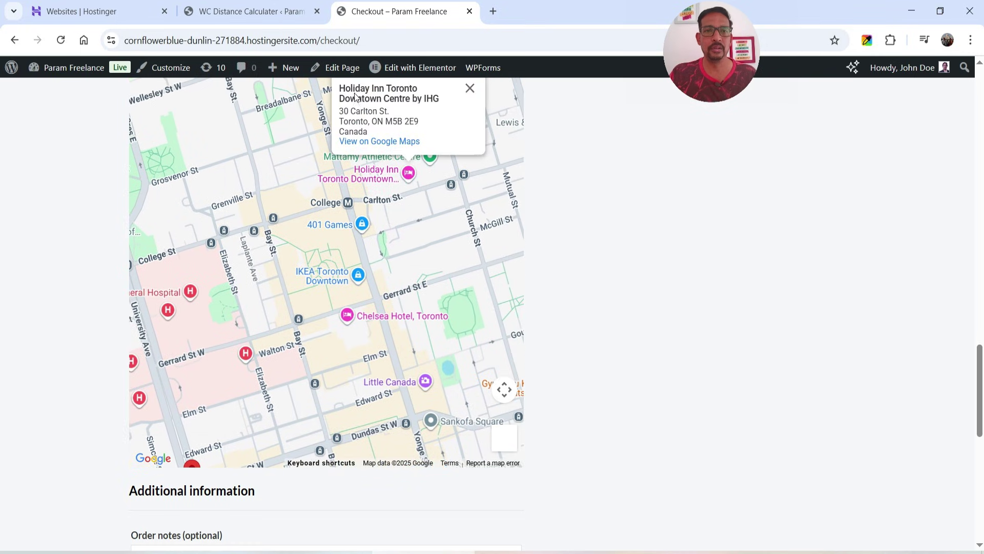
triple_click(355, 97)
key("ctrl+c")
left_click(43, 230)
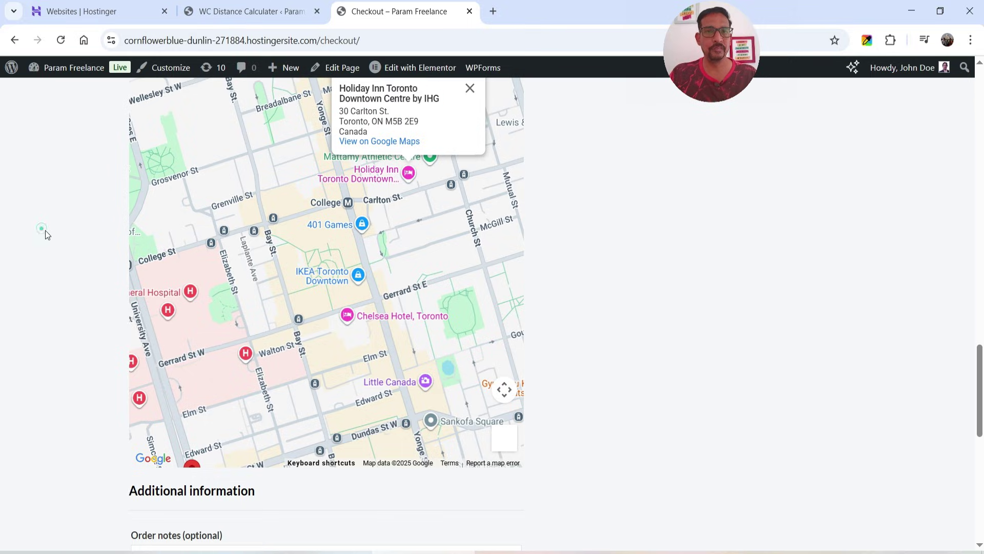
scroll(51, 238, "up", 3)
- Enter 'Holiday Inn' as the delivery address and choose the Holiday Inn Dr, Cambridge suggestion
scroll(125, 298, "up", 5)
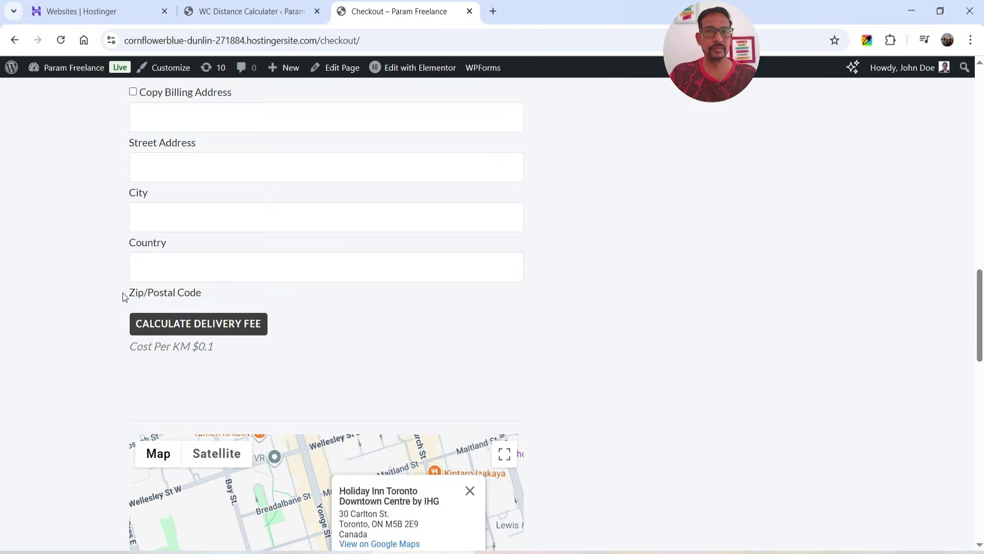
scroll(124, 297, "up", 1)
left_click(180, 182)
key("ctrl+v")
left_click(193, 183)
key("shift+End")
key("BackSpace")
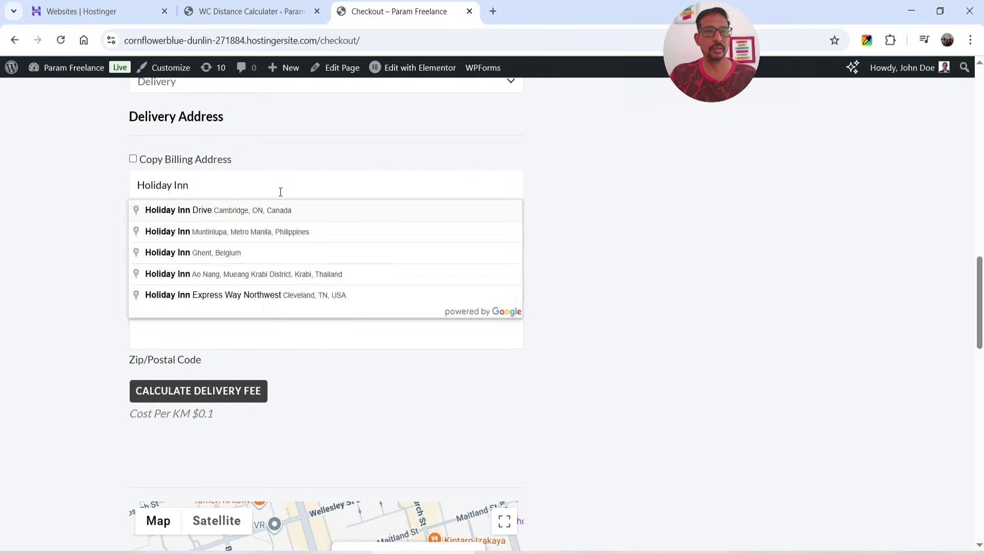
left_click(294, 214)
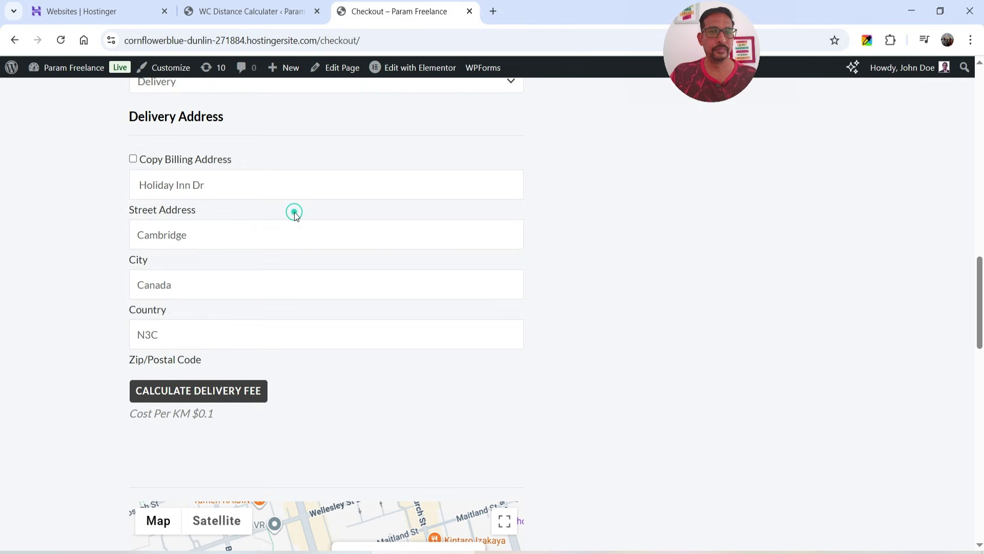
- Calculate the delivery fee: $9.36 for 93.61 KM
scroll(437, 217, "down", 1)
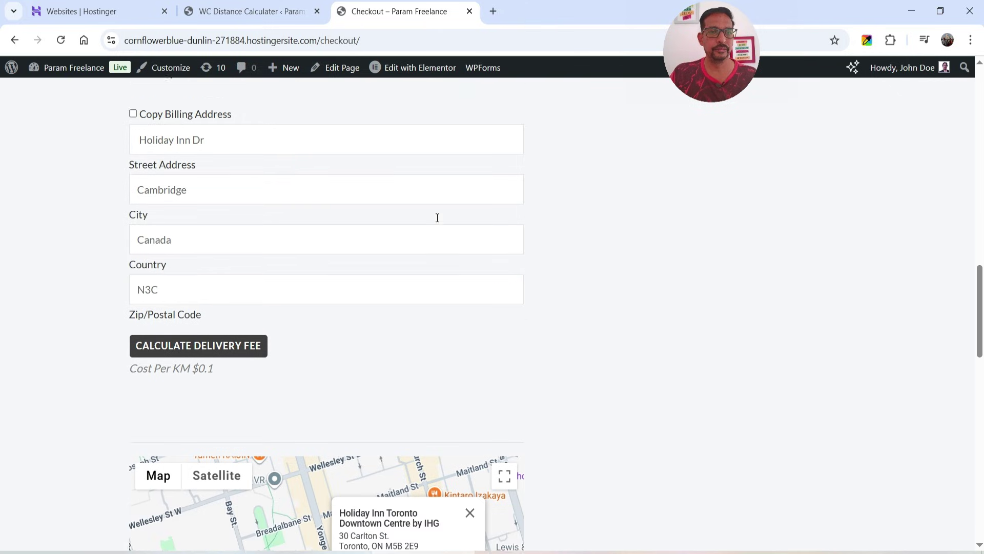
left_click(183, 332)
scroll(655, 251, "down", 3)
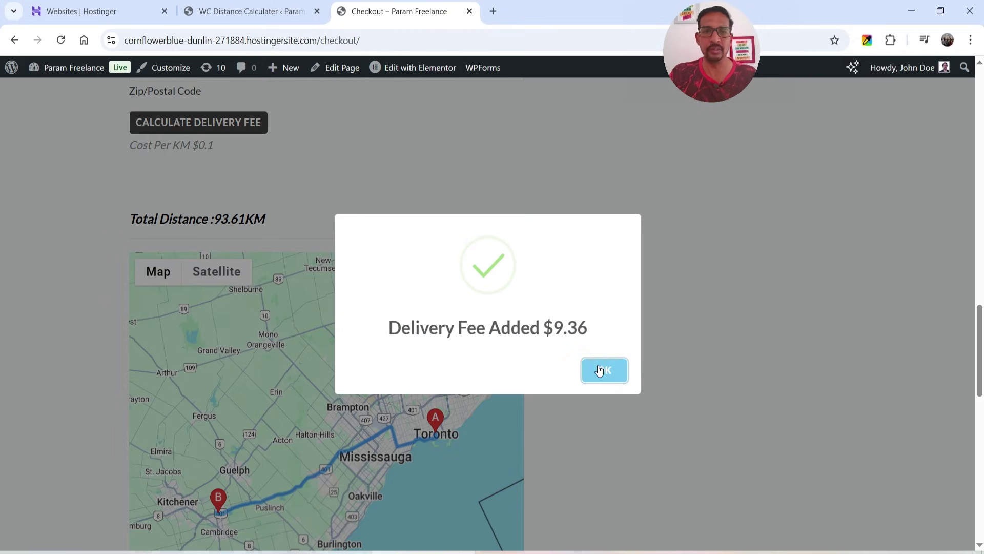
left_click(611, 377)
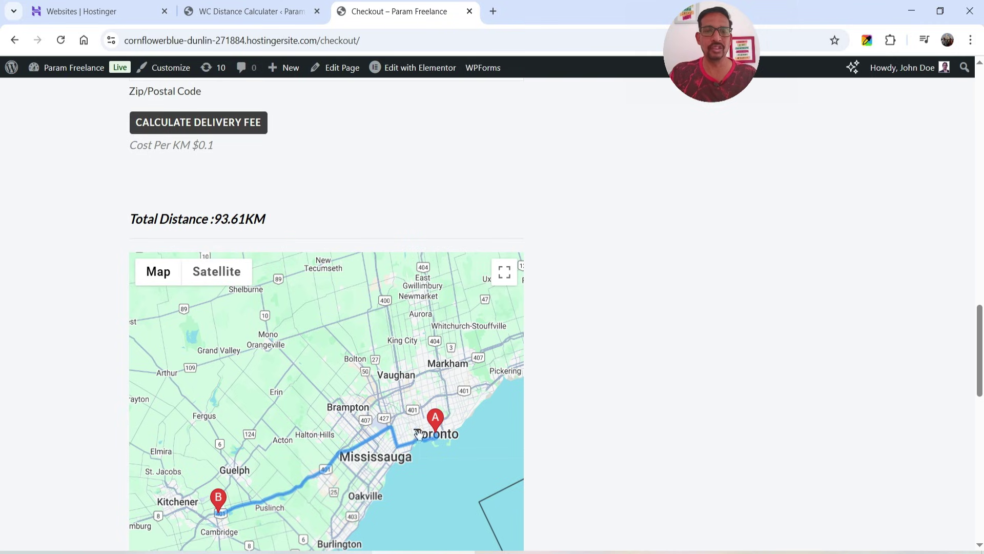
left_click_drag(278, 507, 282, 410)
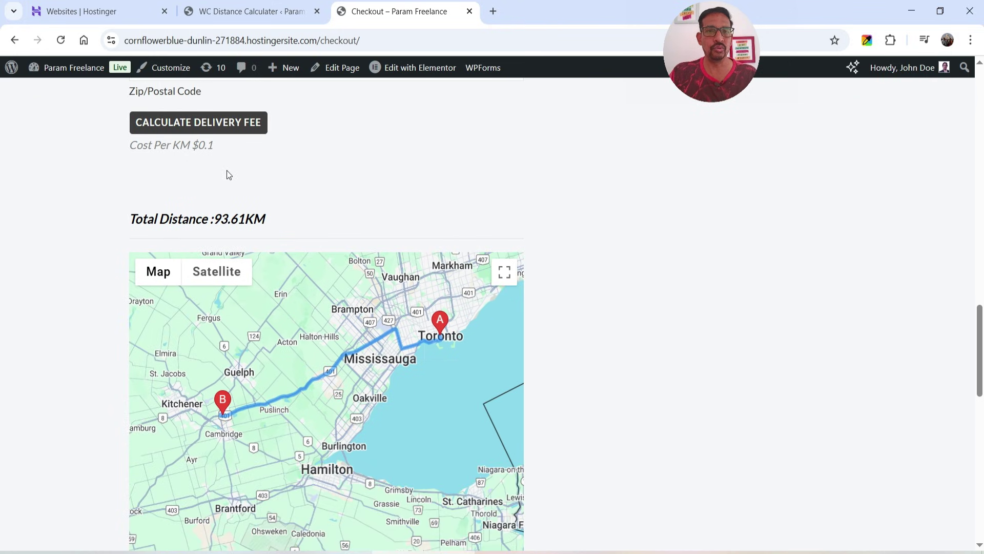
- Reload the checkout page and return to the downtown Toronto store map
key("F5")
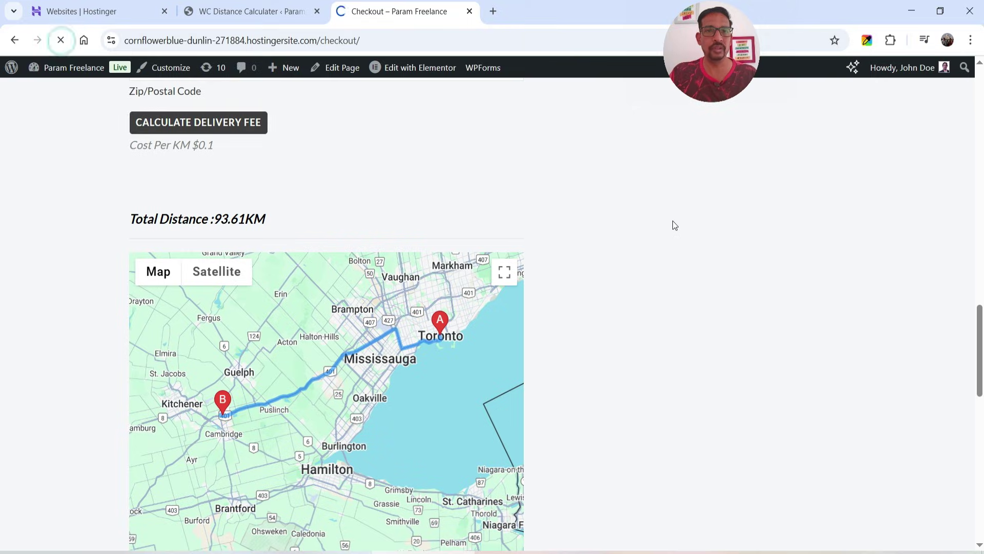
scroll(440, 240, "down", 8)
scroll(436, 240, "down", 10)
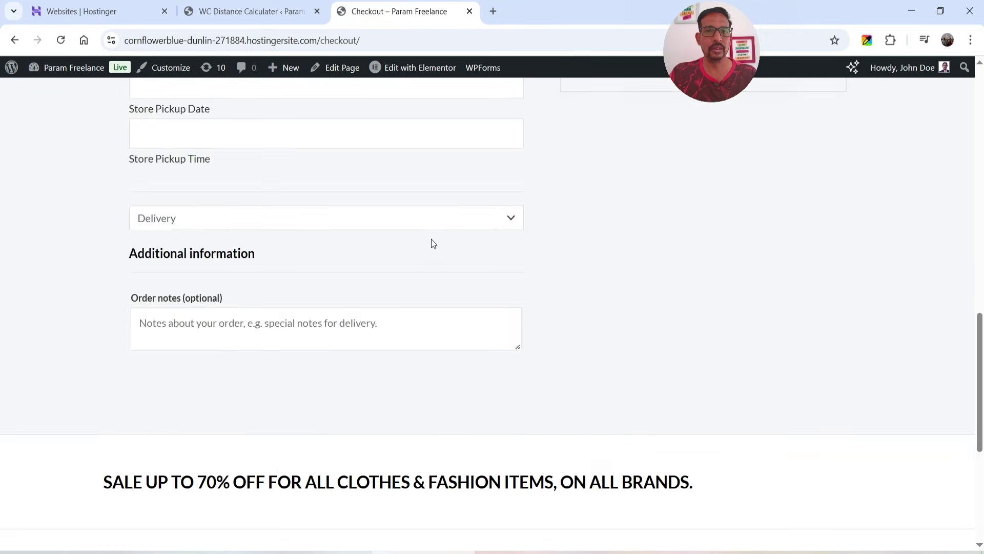
scroll(410, 240, "up", 4)
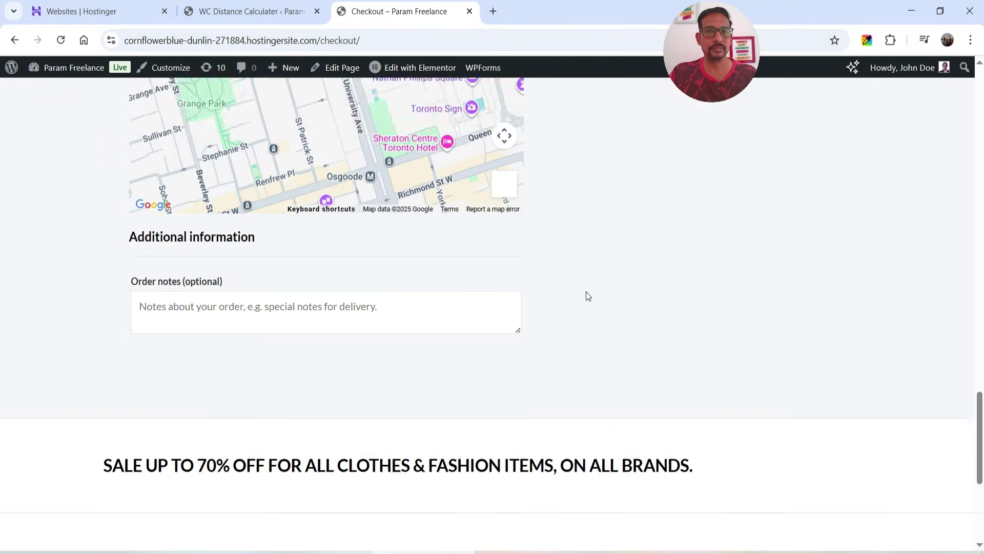
scroll(586, 292, "up", 5)
left_click_drag(400, 192, 316, 382)
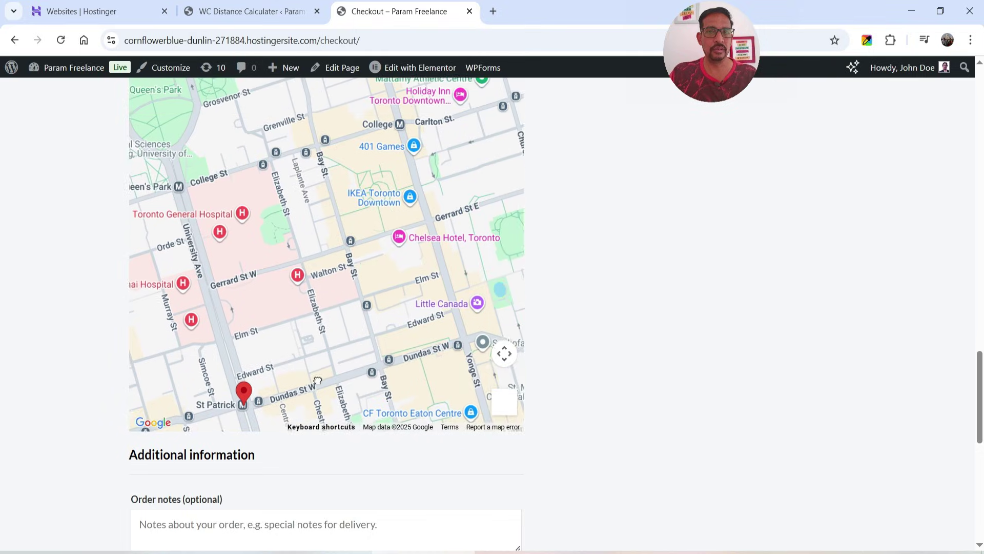
- Copy the address 108 Mutual St from a nearby restaurant on the map
left_click_drag(382, 165, 365, 192)
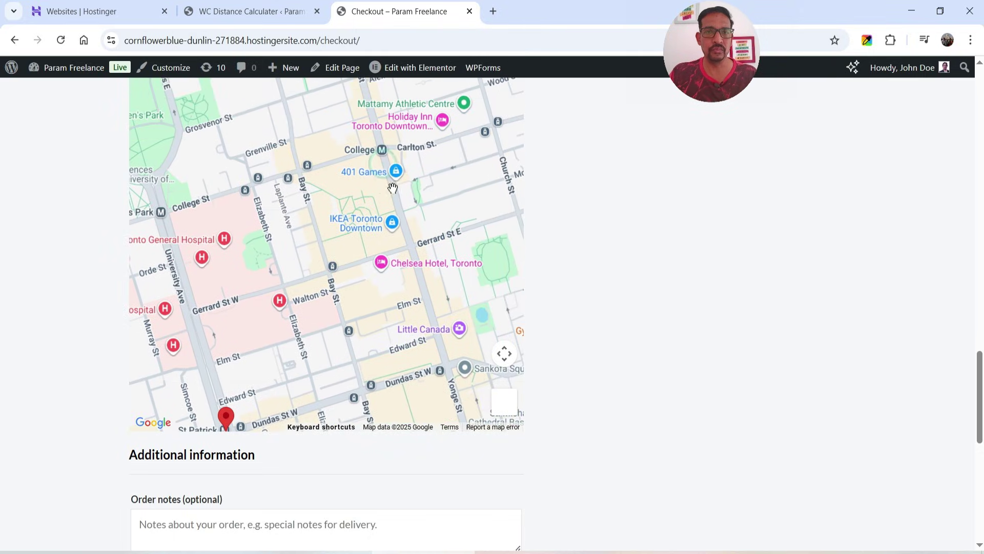
left_click_drag(394, 228, 214, 204)
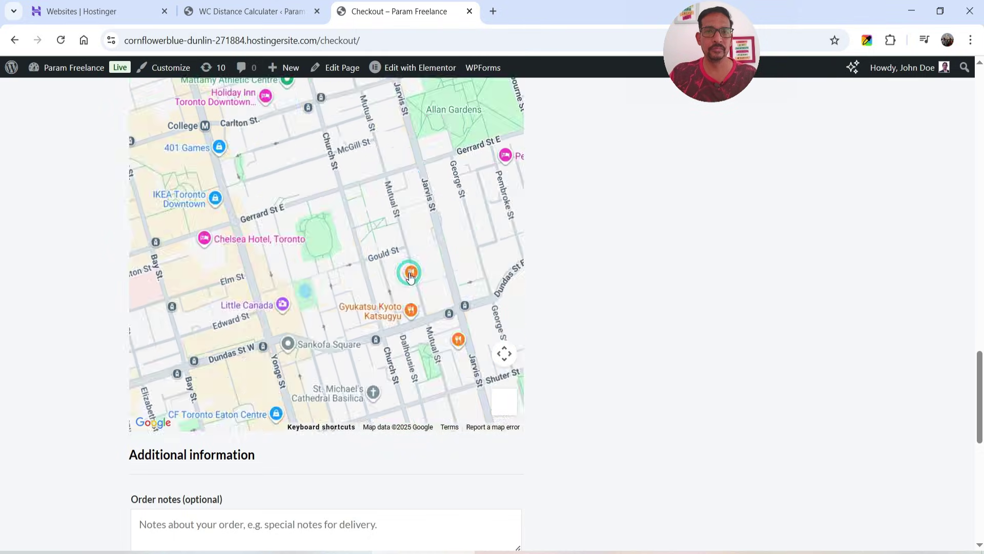
left_click(409, 272)
left_click_drag(340, 210, 391, 212)
key("ctrl+c")
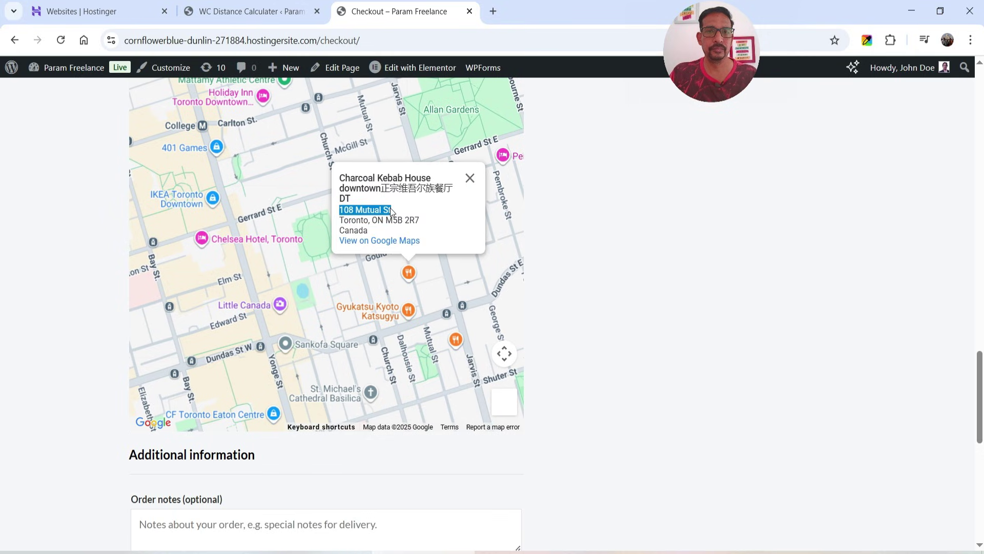
left_click(4, 244)
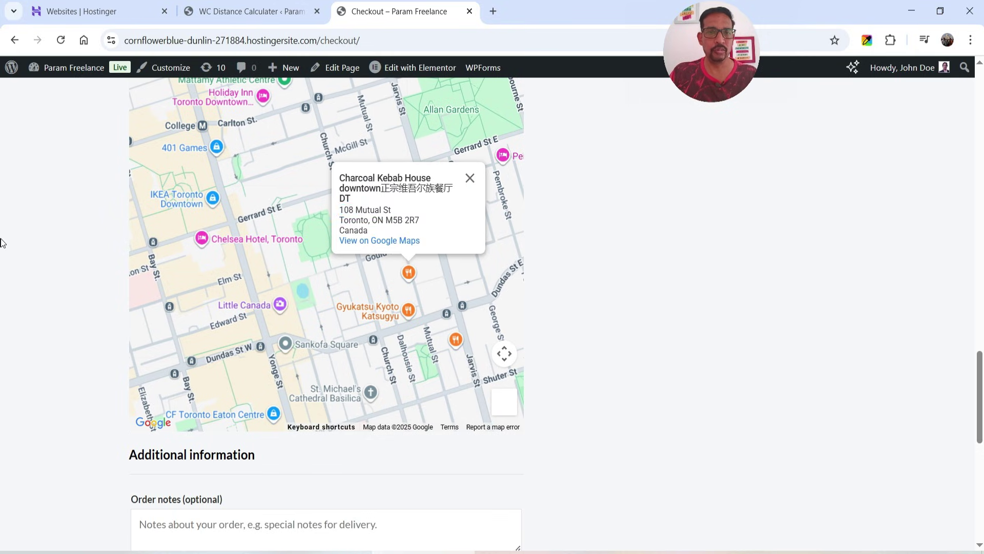
scroll(97, 277, "up", 9)
scroll(108, 281, "up", 4)
scroll(187, 233, "down", 3)
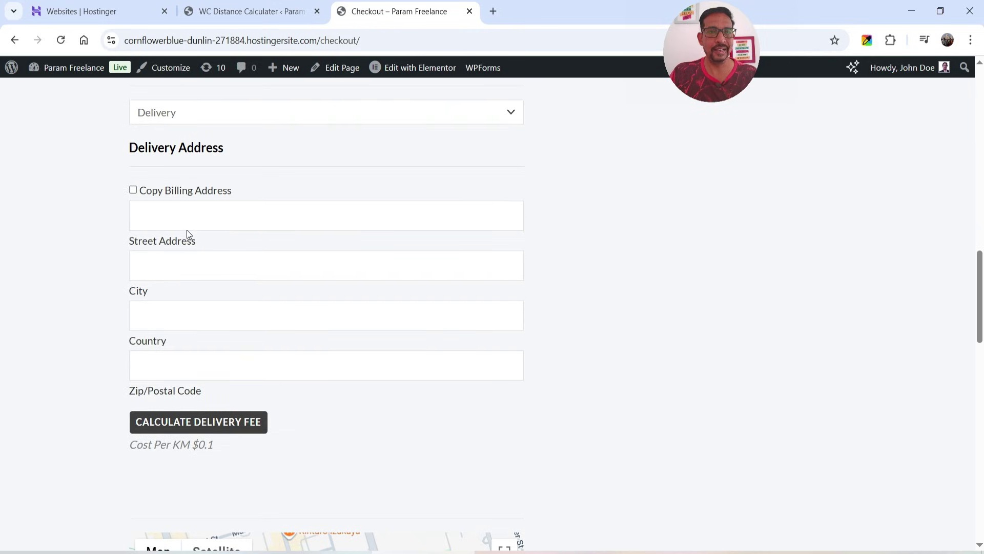
key("ctrl+v")
left_click(236, 242)
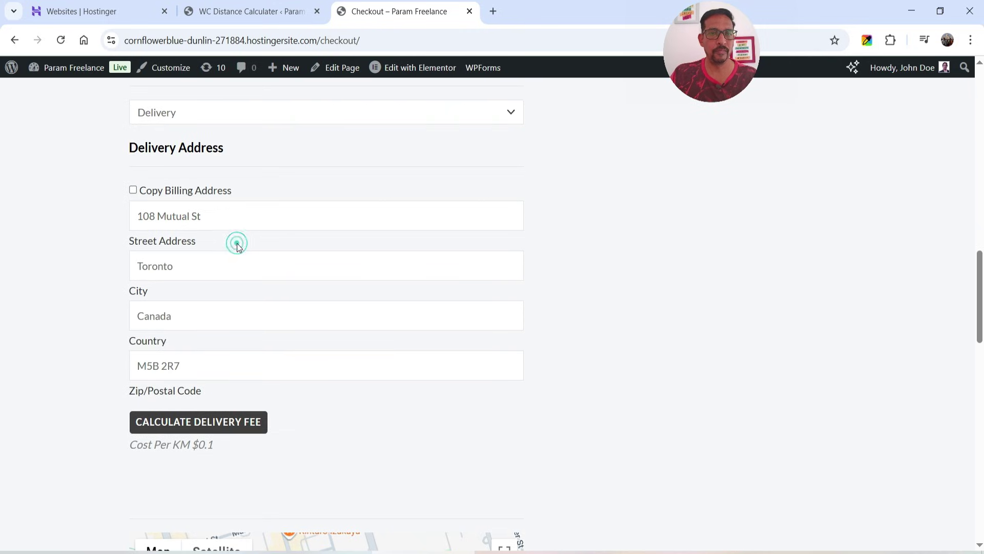
- Calculate the delivery fee, $0.12 for 1.19 KM, then return to the admin settings
scroll(6, 277, "down", 4)
left_click(208, 224)
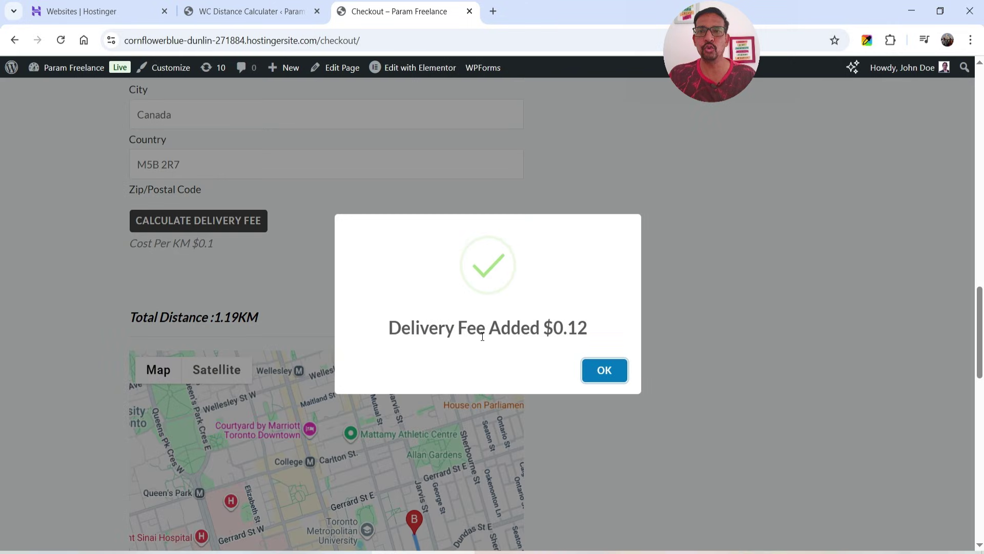
left_click(604, 369)
scroll(591, 279, "down", 2)
scroll(588, 279, "down", 2)
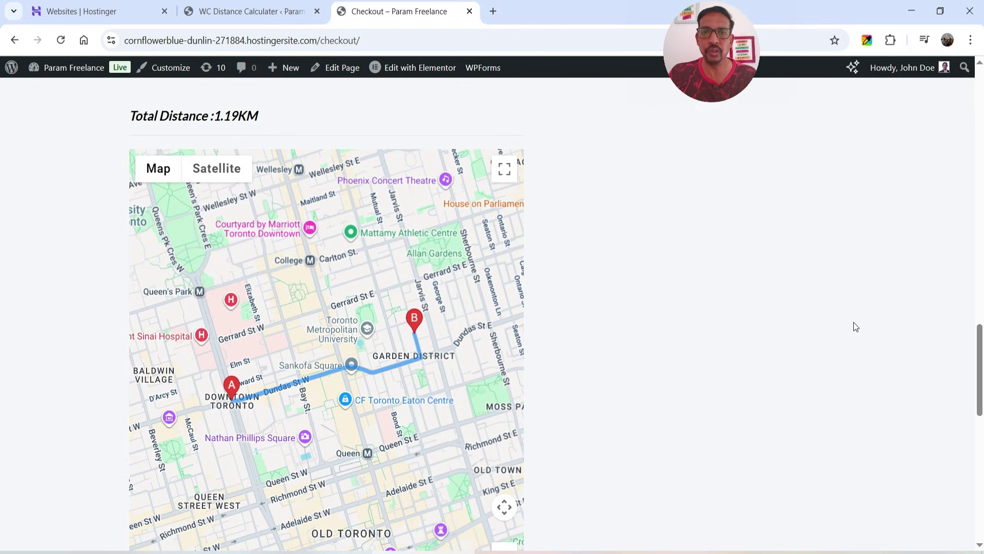
left_click(251, 11)
scroll(570, 274, "up", 8)
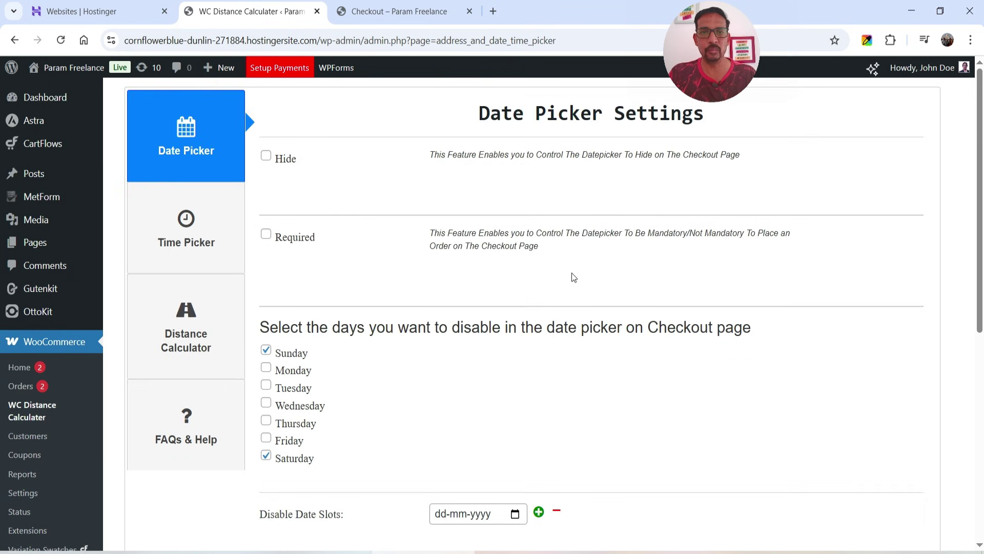
- Change the Distance Calculator's Cost Per(KM) to 0.5, save, and return to checkout
left_click(186, 336)
scroll(180, 336, "down", 1)
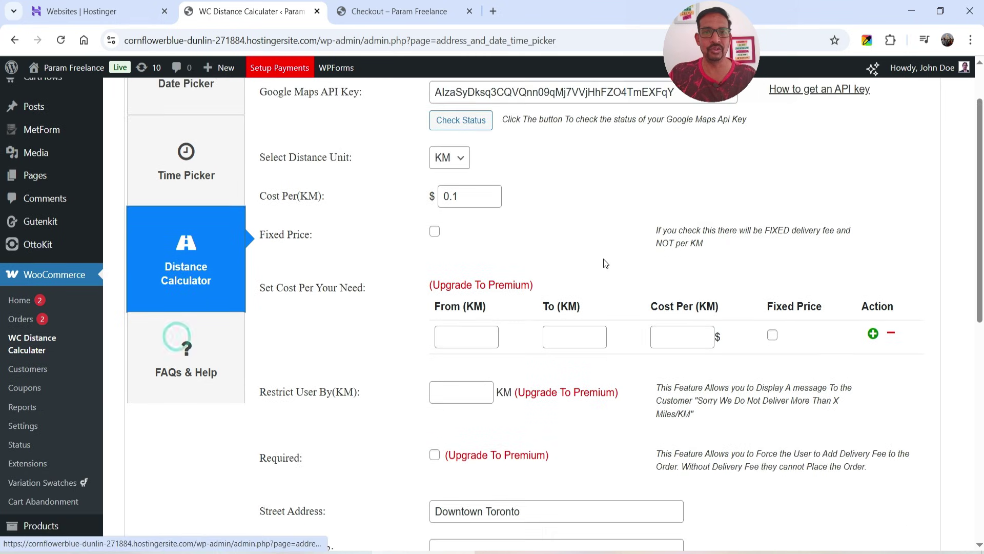
left_click_drag(446, 196, 462, 195)
type("0.5")
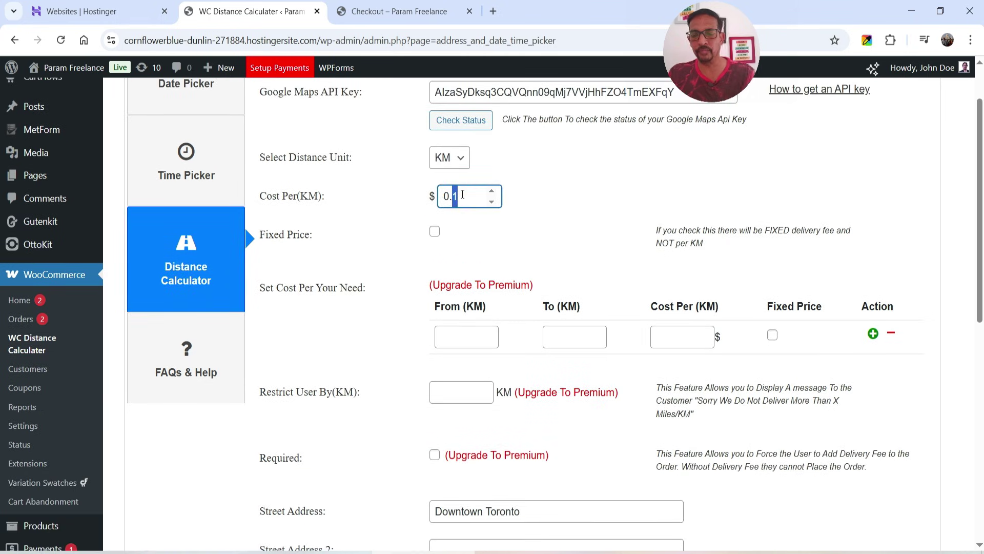
left_click(632, 193)
scroll(626, 205, "down", 7)
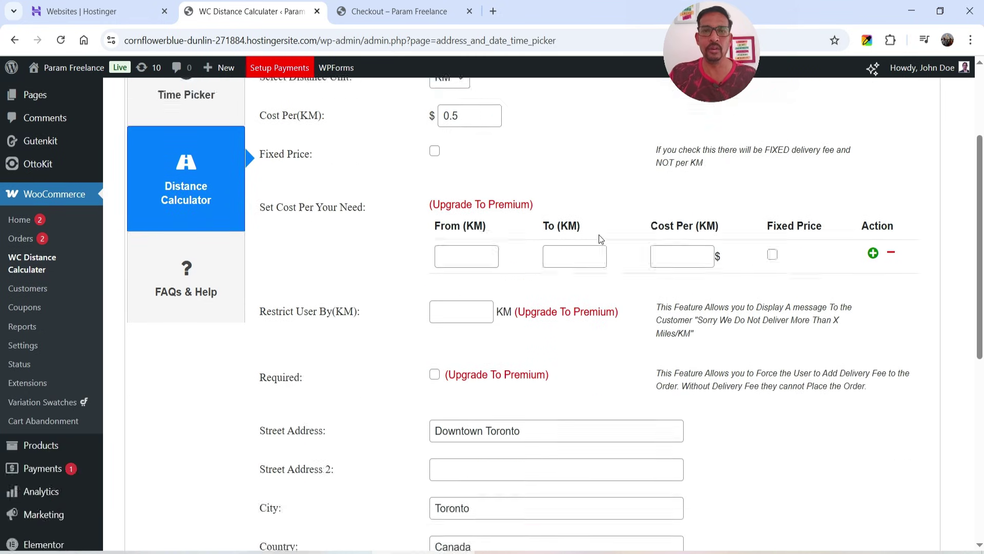
left_click(272, 461)
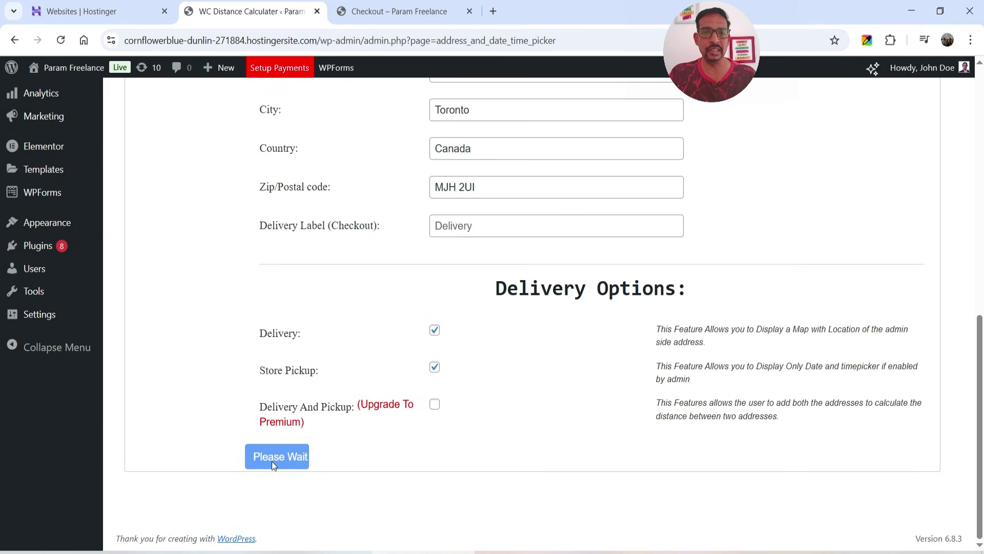
left_click(611, 365)
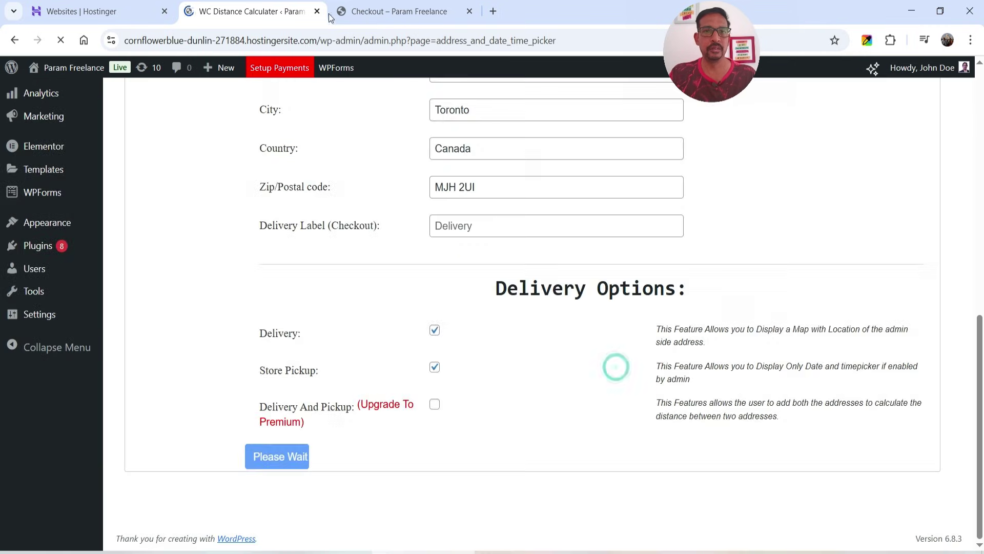
left_click(410, 12)
- Copy the Gooderham Building address, 49 Wellington St E, from the map
scroll(536, 246, "down", 8)
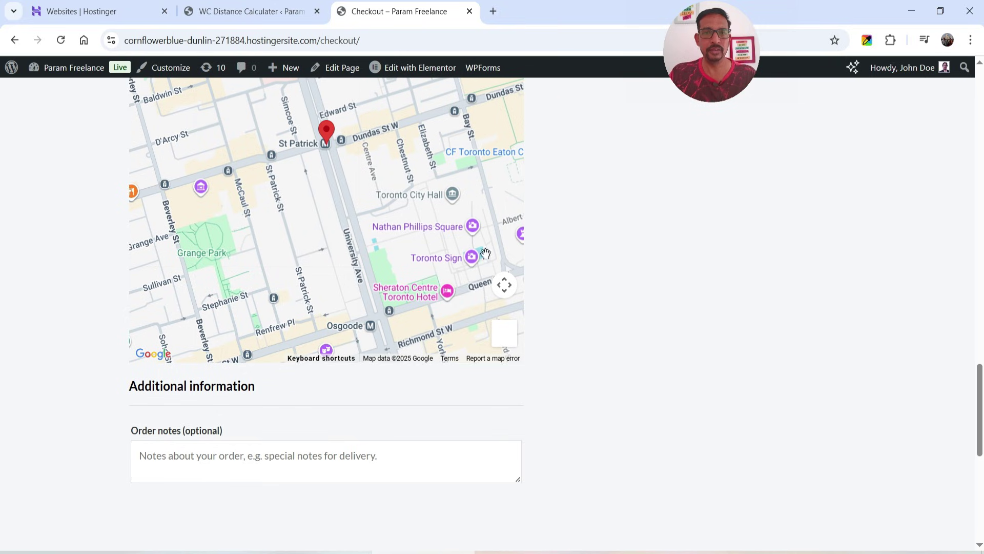
left_click_drag(457, 239, 210, 118)
left_click(468, 300)
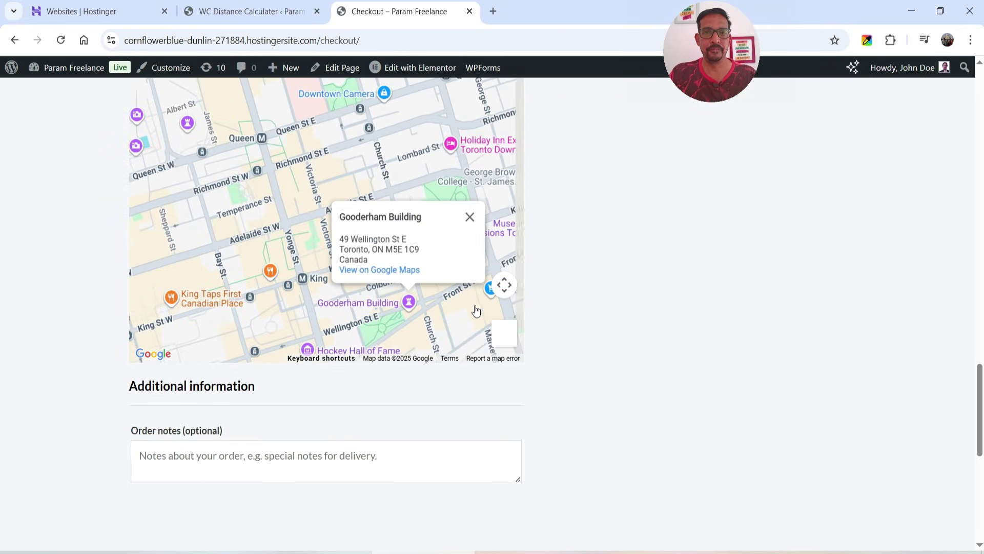
left_click_drag(340, 239, 406, 242)
key("ctrl+c")
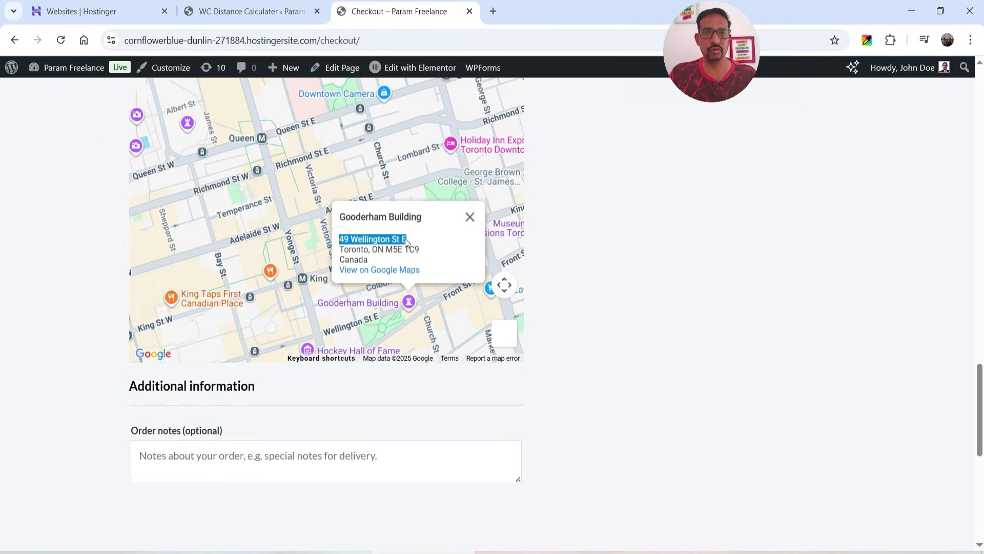
left_click(9, 257)
scroll(60, 301, "up", 14)
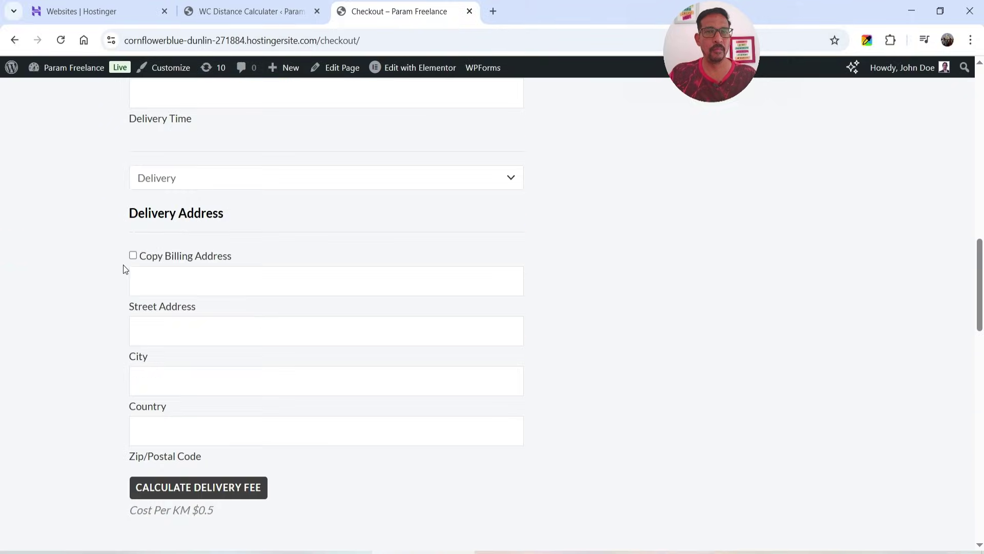
scroll(157, 289, "down", 4)
left_click(180, 219)
key("ctrl+v")
left_click(218, 237)
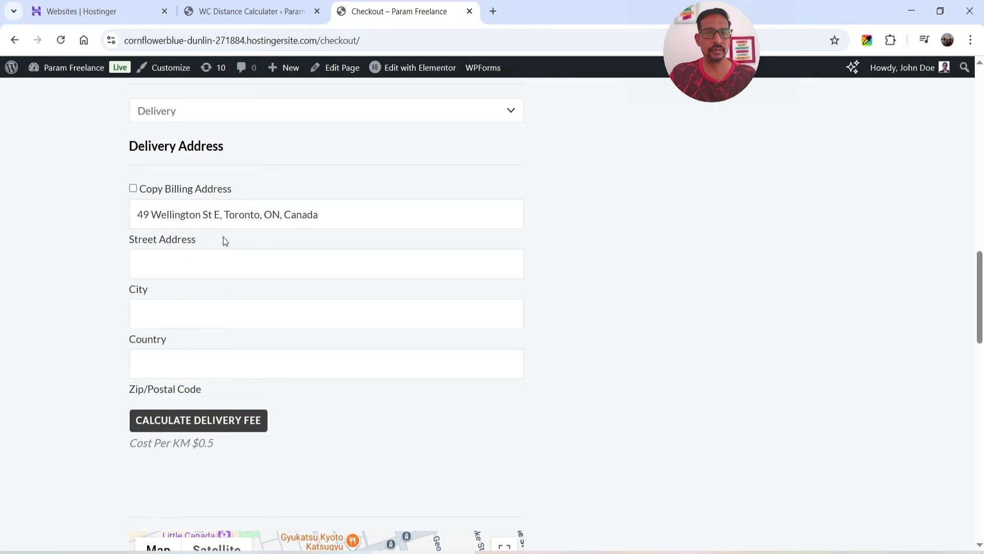
- Calculate the delivery fee: $0.98 for 1.96 KM, making the total $602.98
left_click(225, 421)
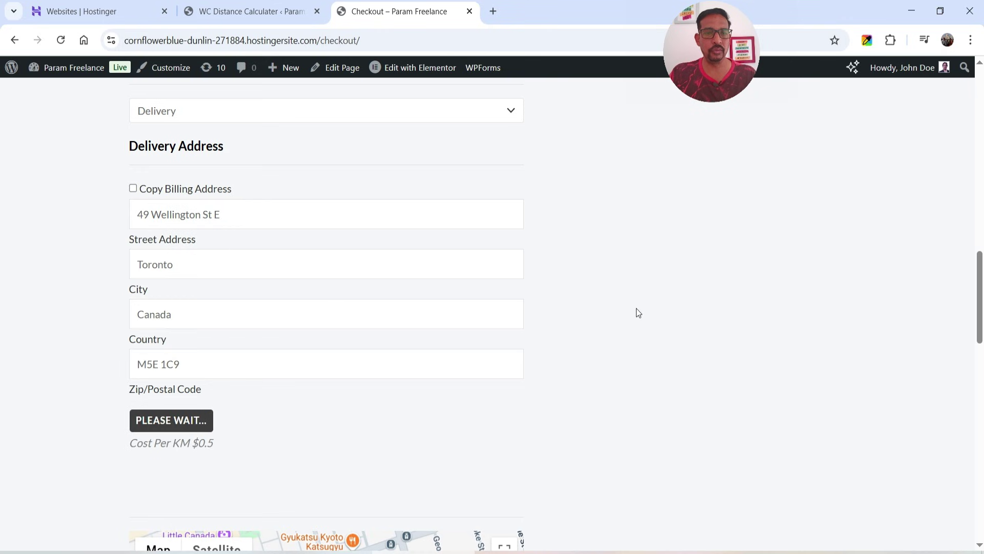
scroll(641, 287, "down", 4)
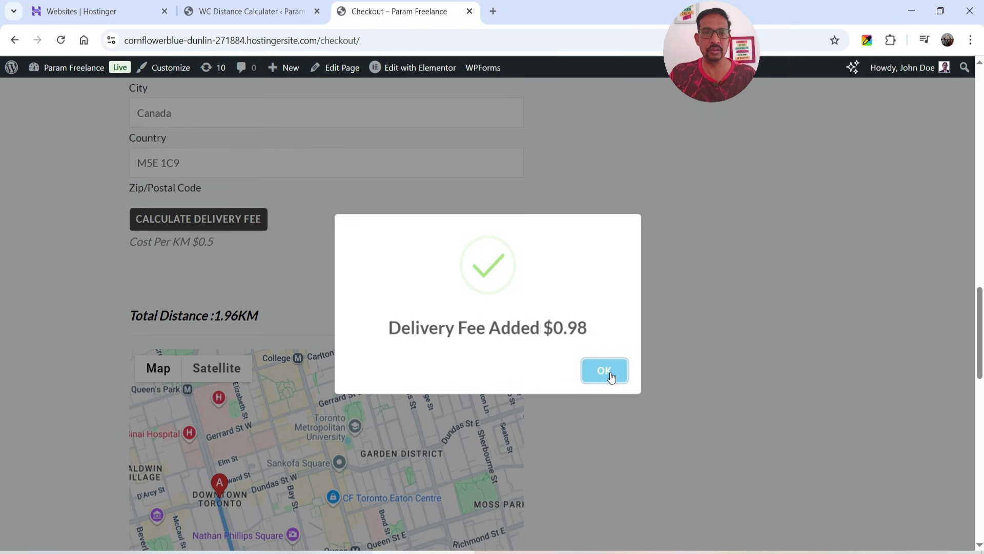
left_click(610, 375)
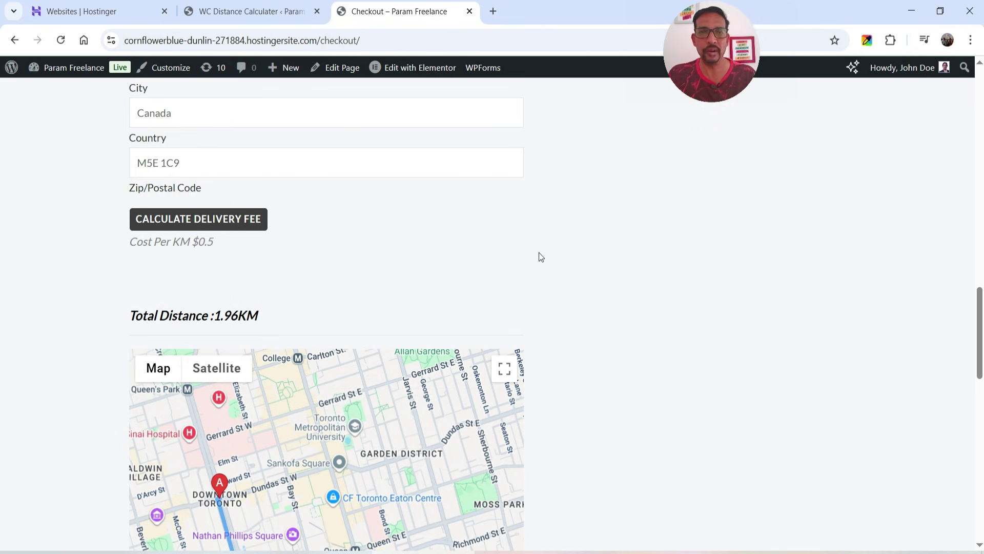
scroll(539, 252, "down", 5)
scroll(757, 266, "up", 15)
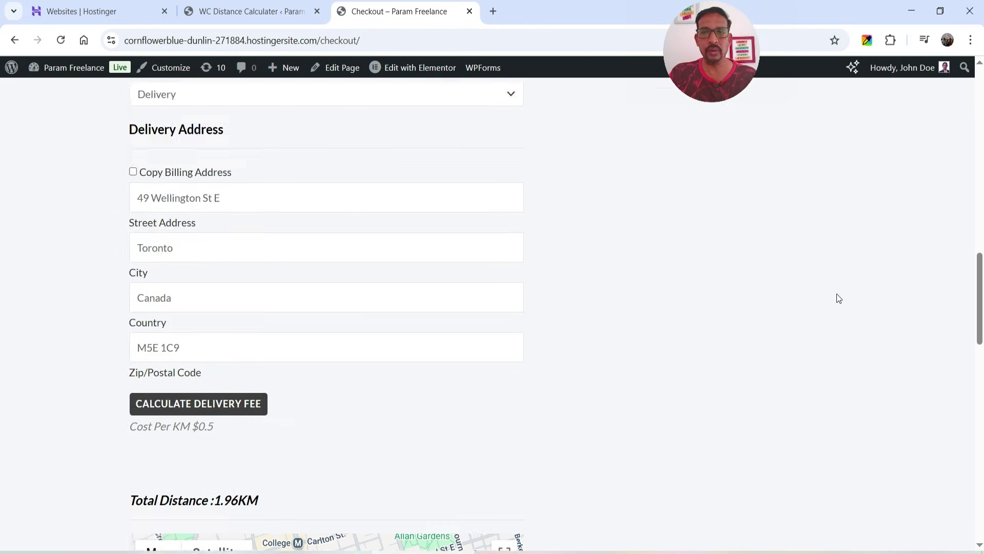
scroll(610, 189, "up", 2)
scroll(898, 213, "down", 3)
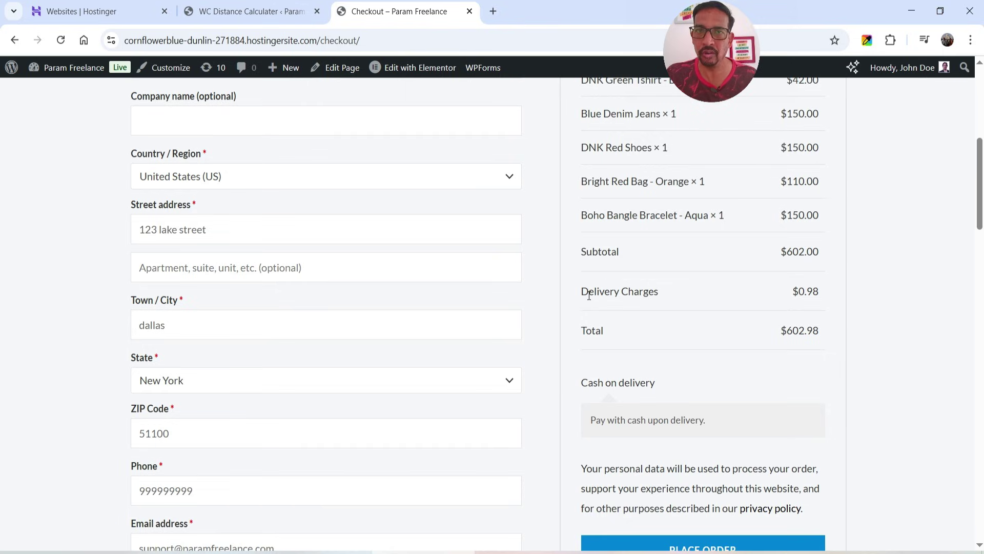
- Highlight the $0.98 Delivery Charges amount, then switch to the demo's WC Distance Calculator settings
left_click_drag(826, 298, 777, 297)
left_click(811, 289)
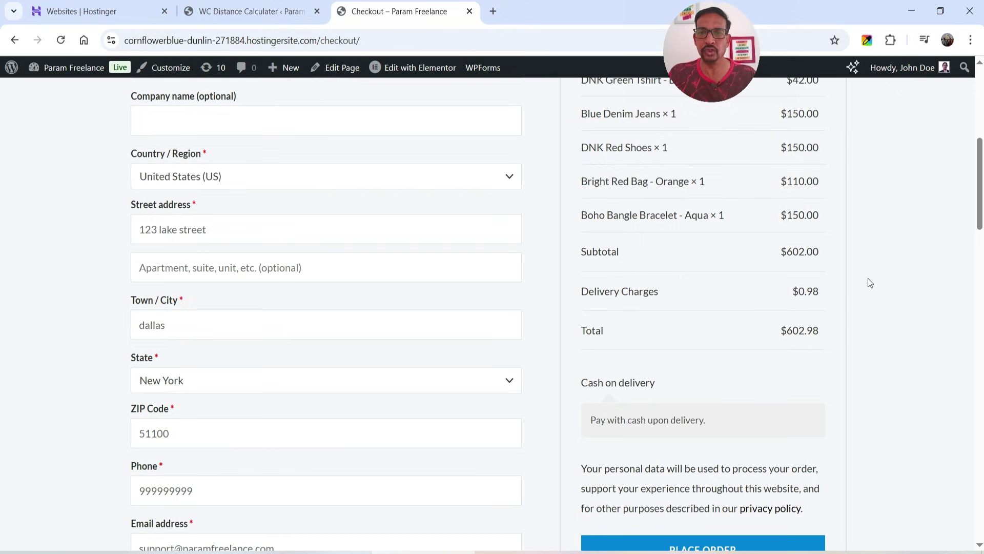
scroll(869, 277, "down", 5)
scroll(859, 267, "up", 3)
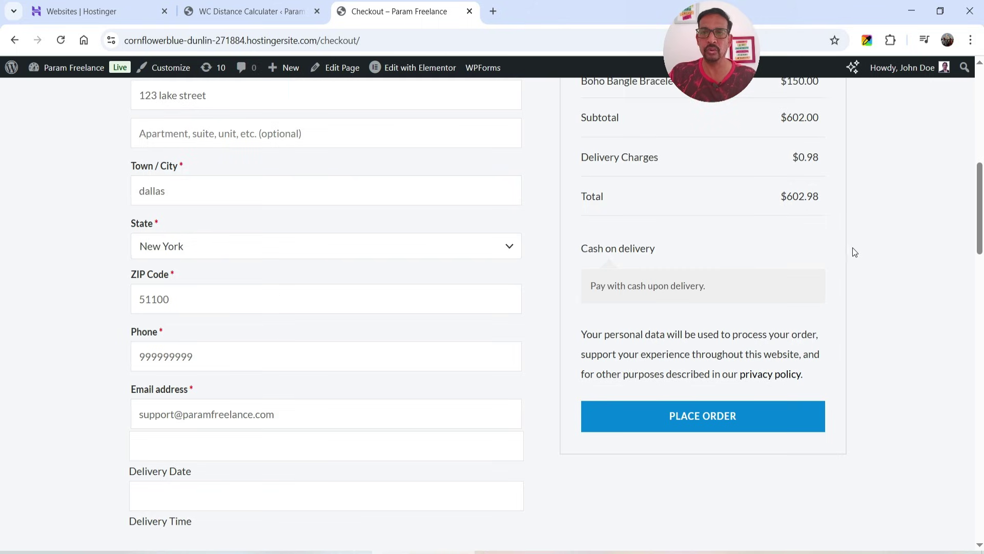
left_click(629, 552)
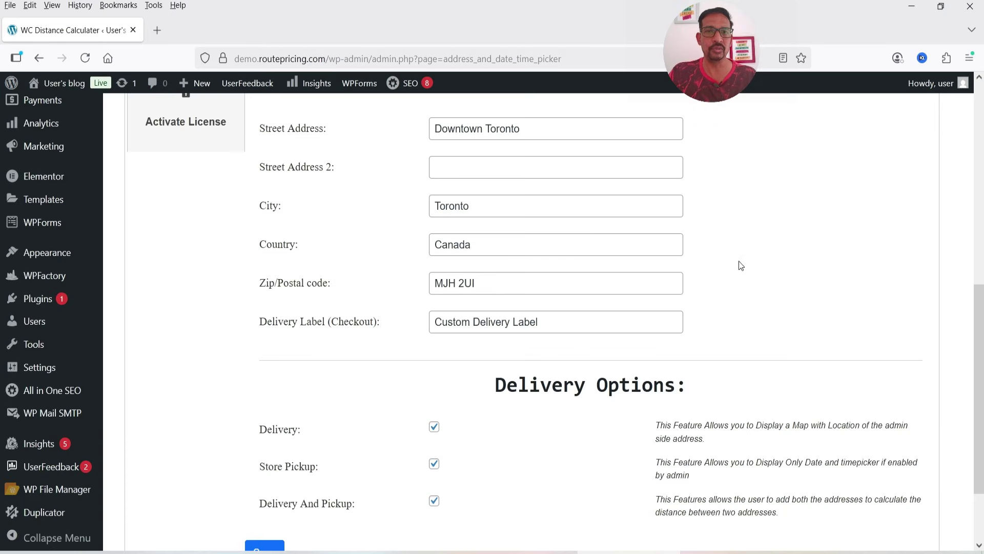
key("alt+Tab")
scroll(752, 273, "down", 2)
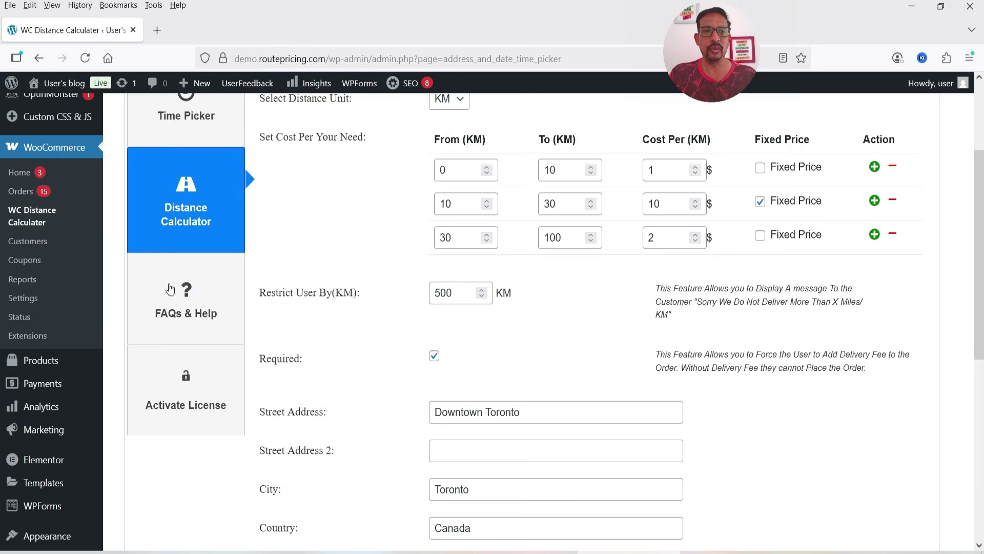
left_click(197, 403)
scroll(359, 328, "up", 3)
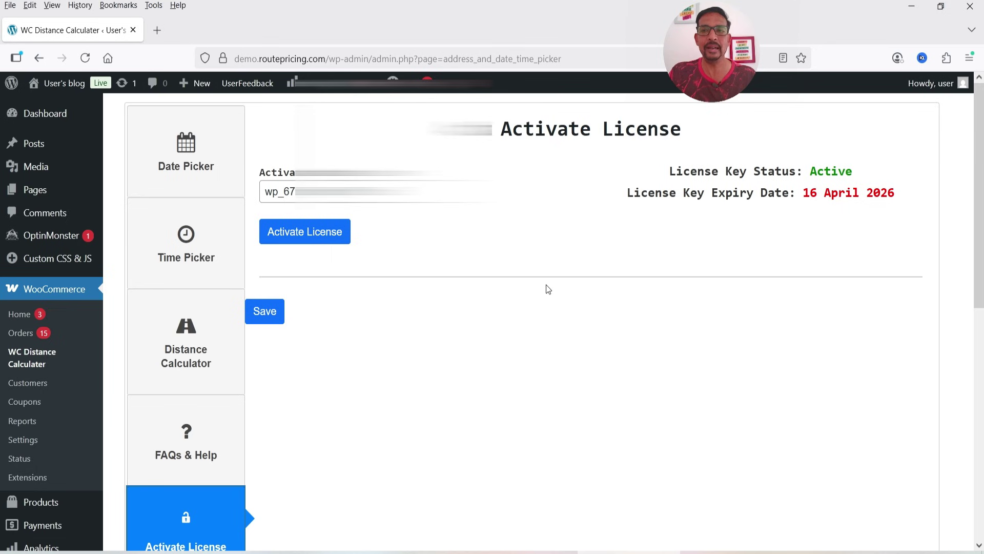
left_click(205, 177)
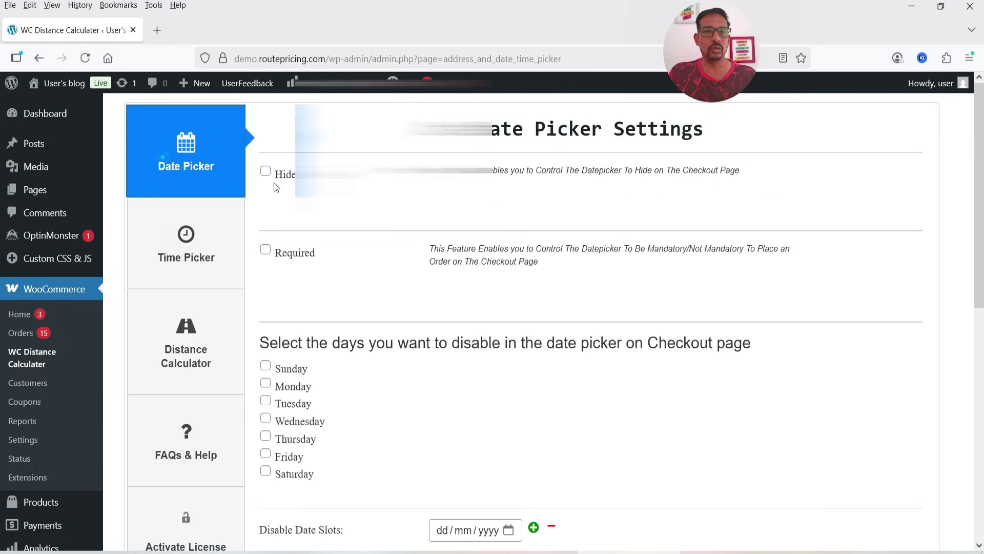
scroll(482, 256, "down", 3)
scroll(464, 255, "up", 3)
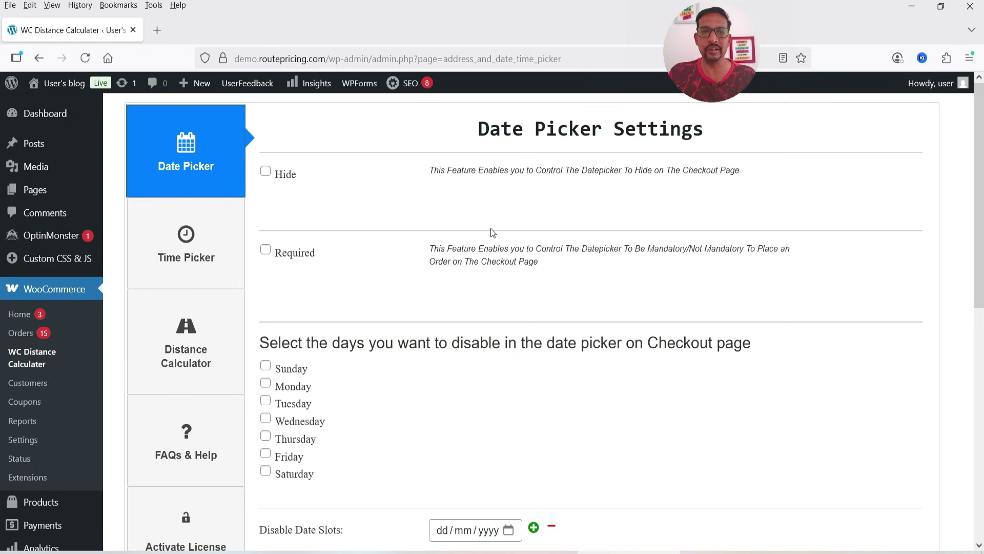
left_click(210, 235)
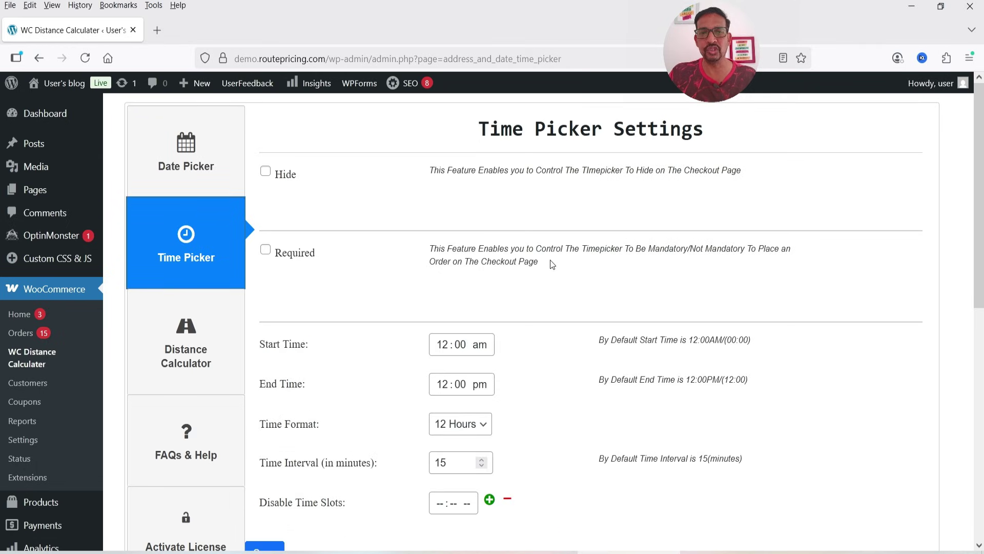
scroll(552, 264, "down", 4)
left_click(204, 149)
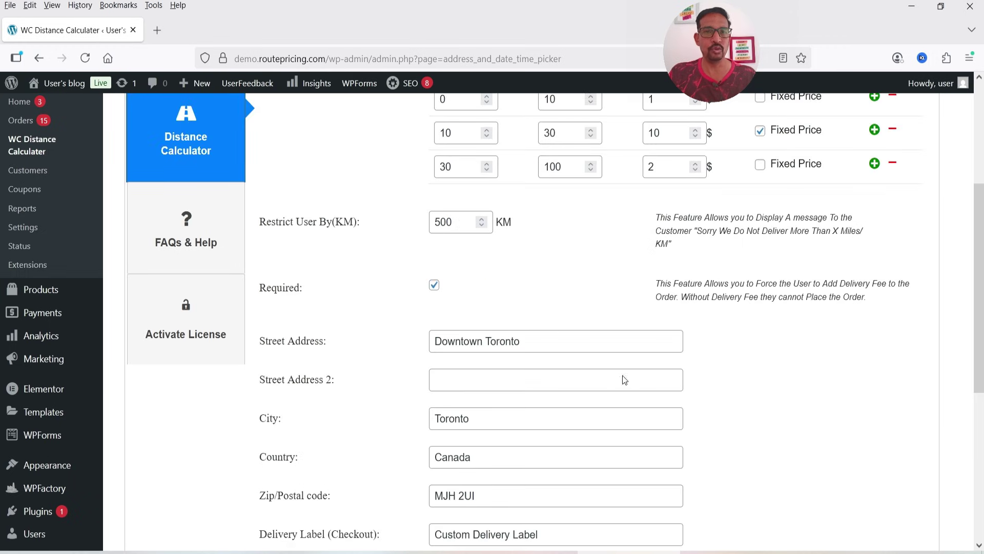
- Review the demo's tiered cost table and address fields, then bring up Visit Site's link options
scroll(444, 296, "up", 3)
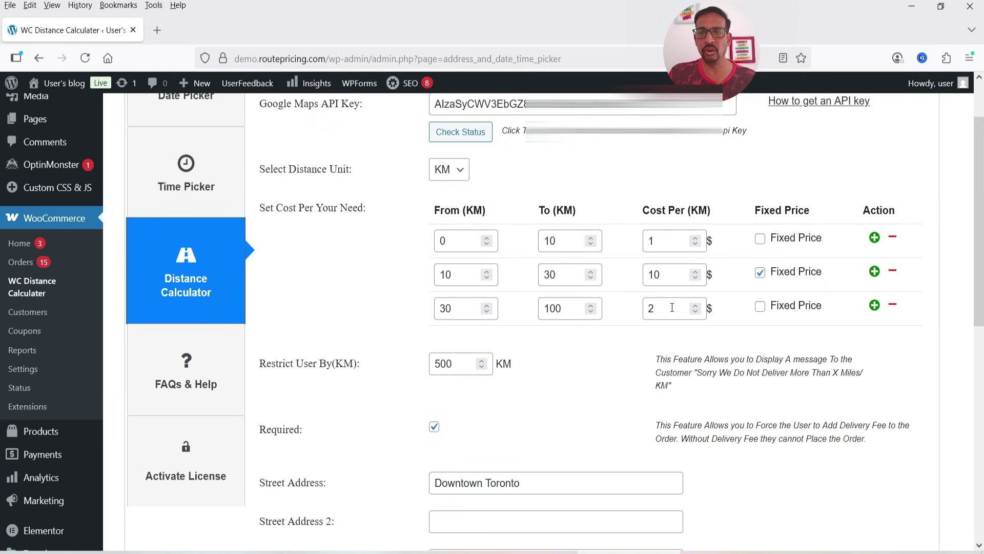
scroll(738, 320, "down", 4)
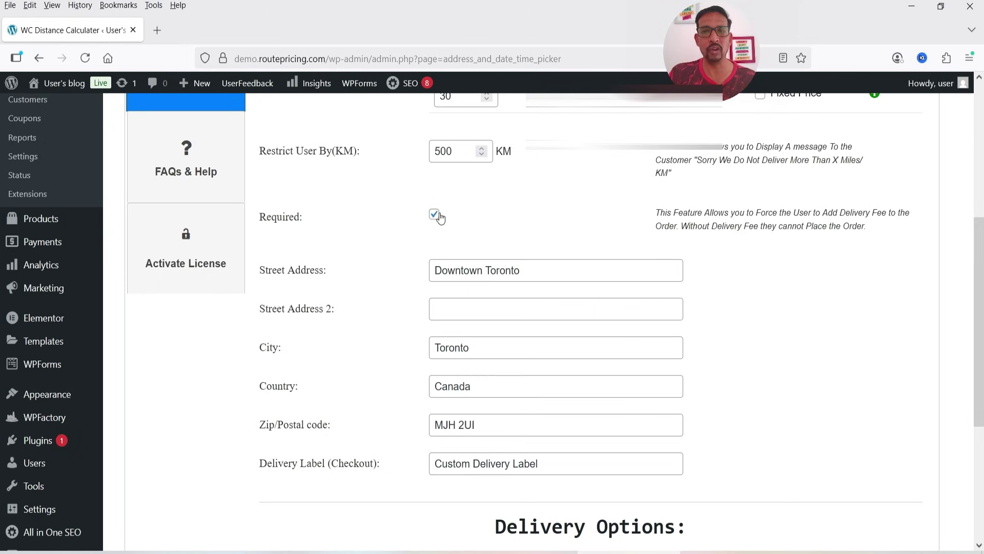
scroll(626, 219, "down", 5)
scroll(635, 224, "up", 5)
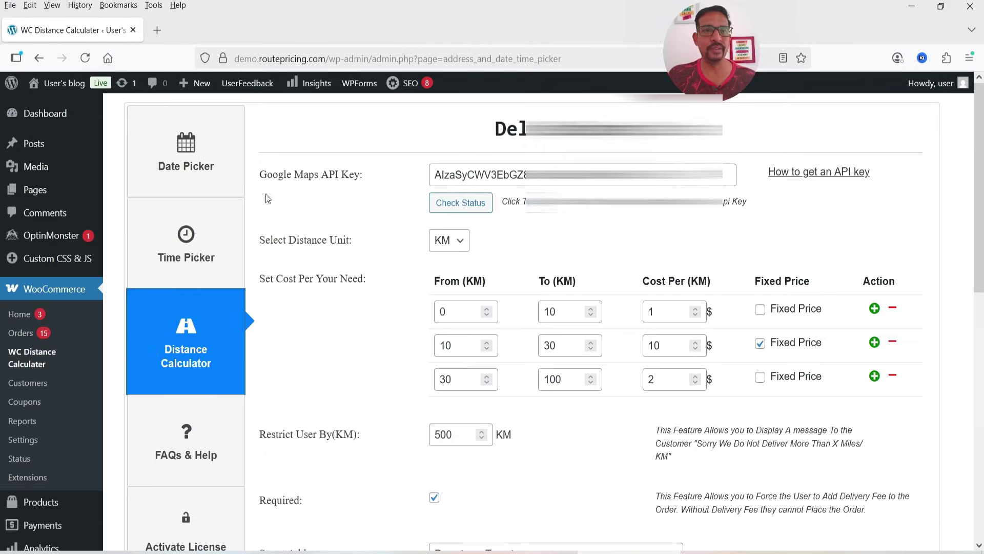
mouse_move(59, 83)
right_click(44, 105)
- Open the demo site's checkout in a new tab and highlight the 10 KM – 30 KM Flat $10 rate
left_click(93, 120)
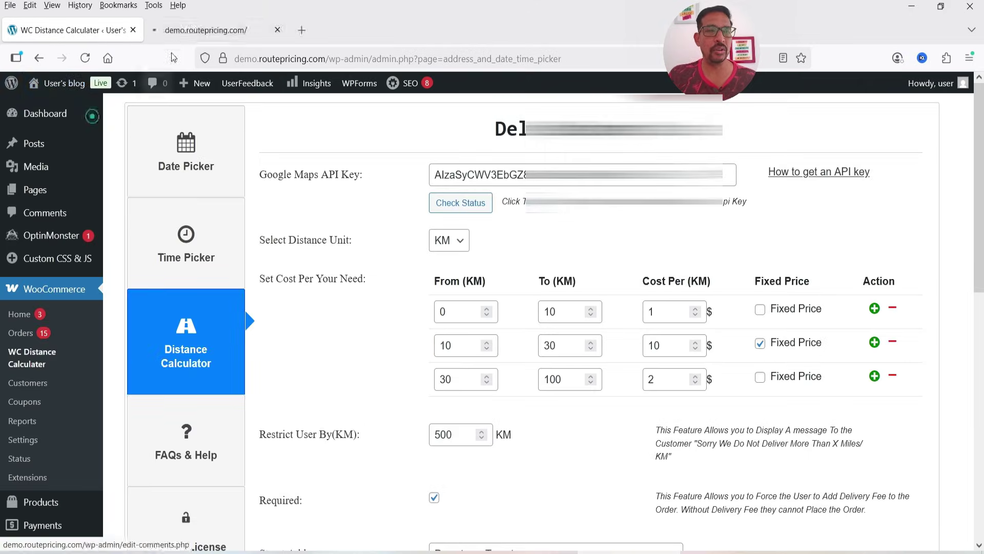
left_click(189, 29)
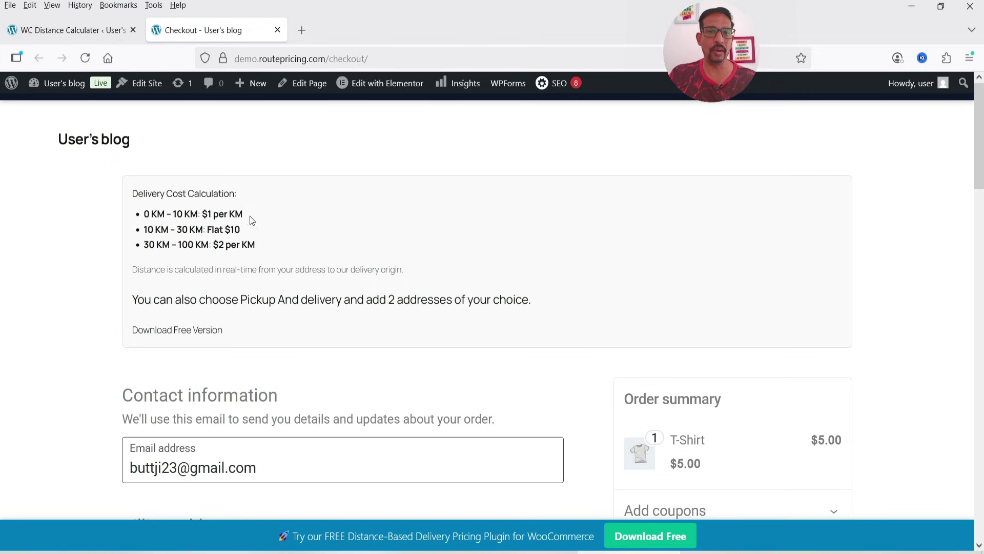
left_click_drag(146, 234, 250, 241)
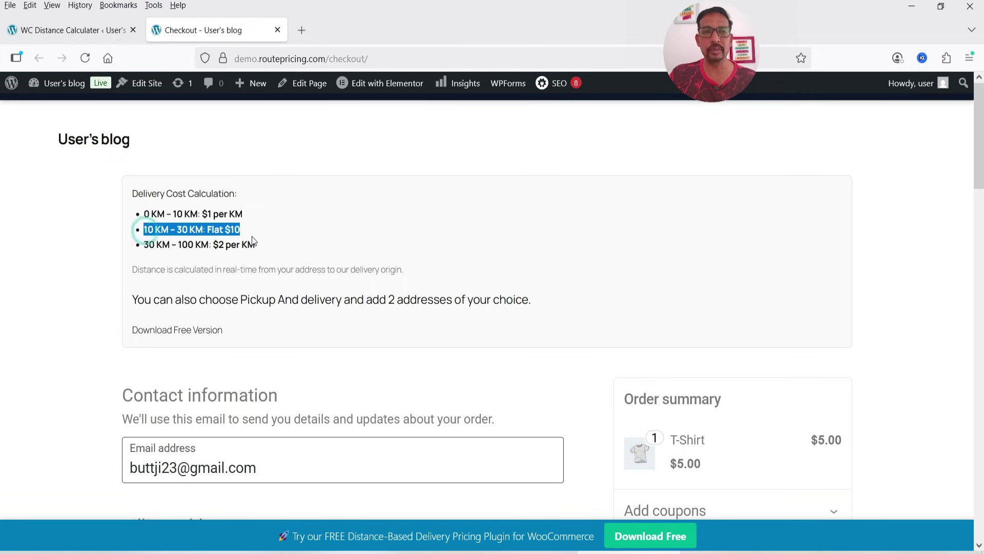
left_click(365, 244)
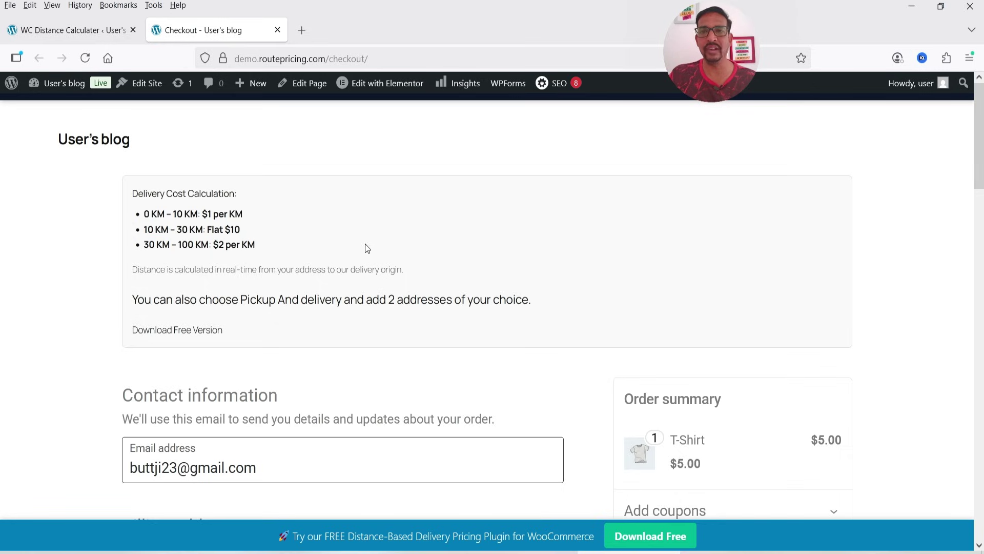
- Scroll down past the $5.00 T-Shirt order to the delivery address fields and Toronto map
left_click(143, 246)
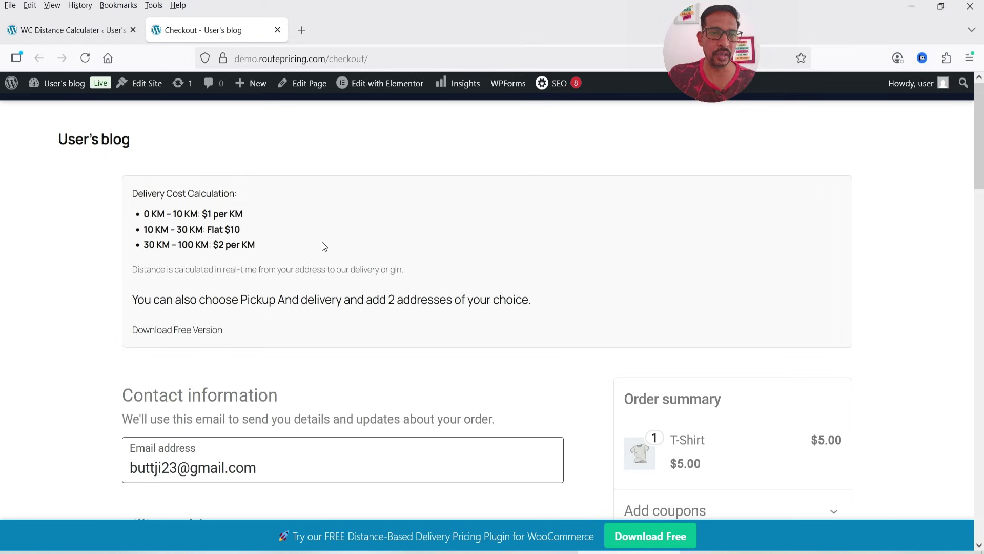
scroll(323, 245, "down", 2)
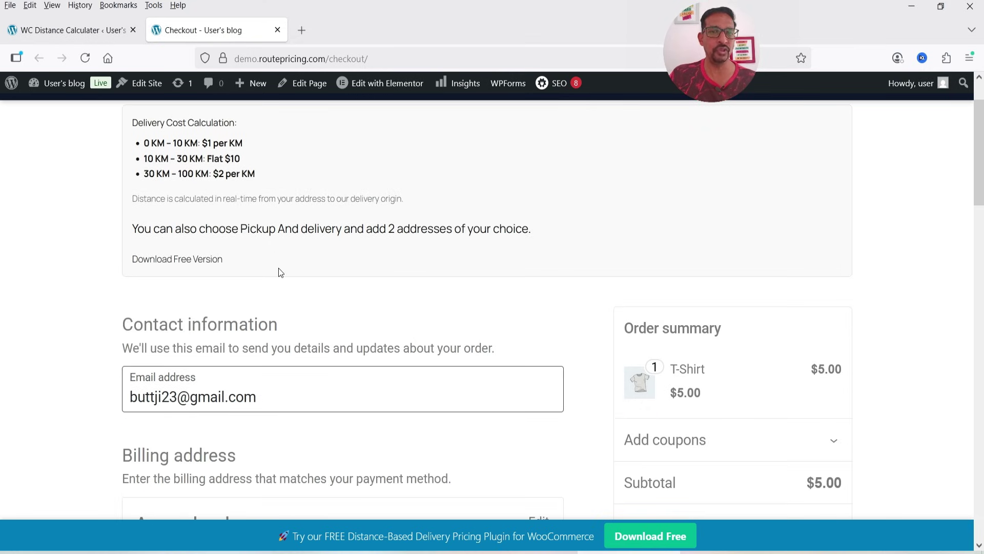
scroll(230, 240, "down", 10)
scroll(117, 232, "down", 5)
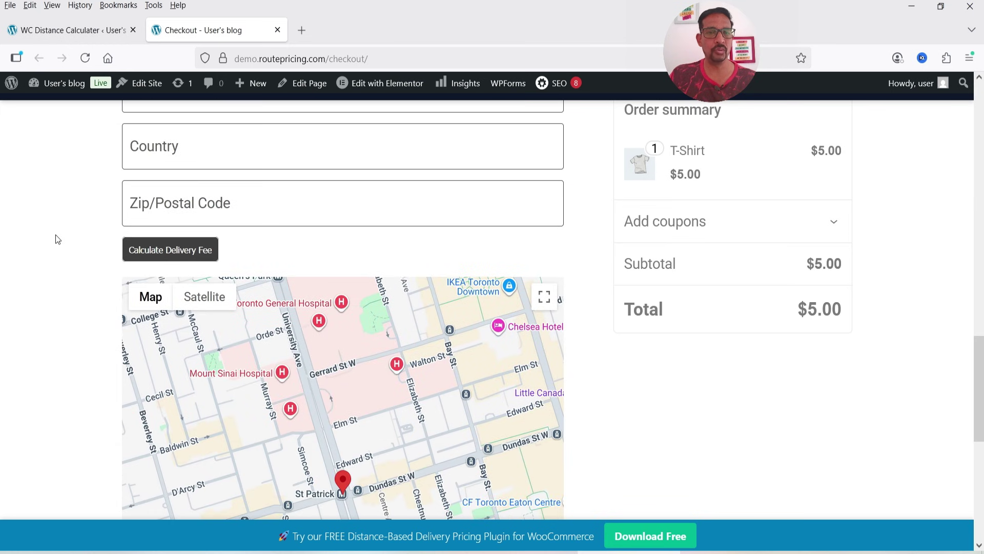